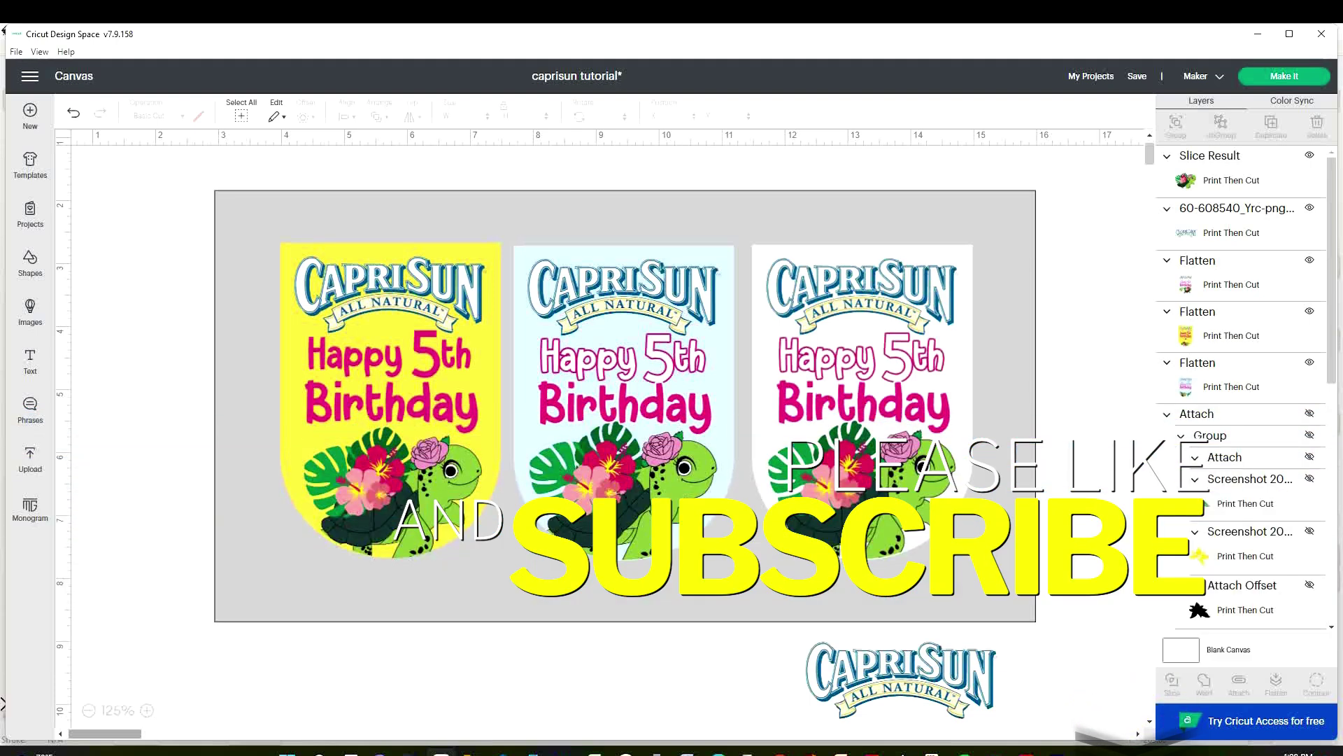
# - Examine the three finished birthday pouch labels and the blog post with free Capri Sun label templates
pyautogui.click(630, 391)
pyautogui.click(855, 381)
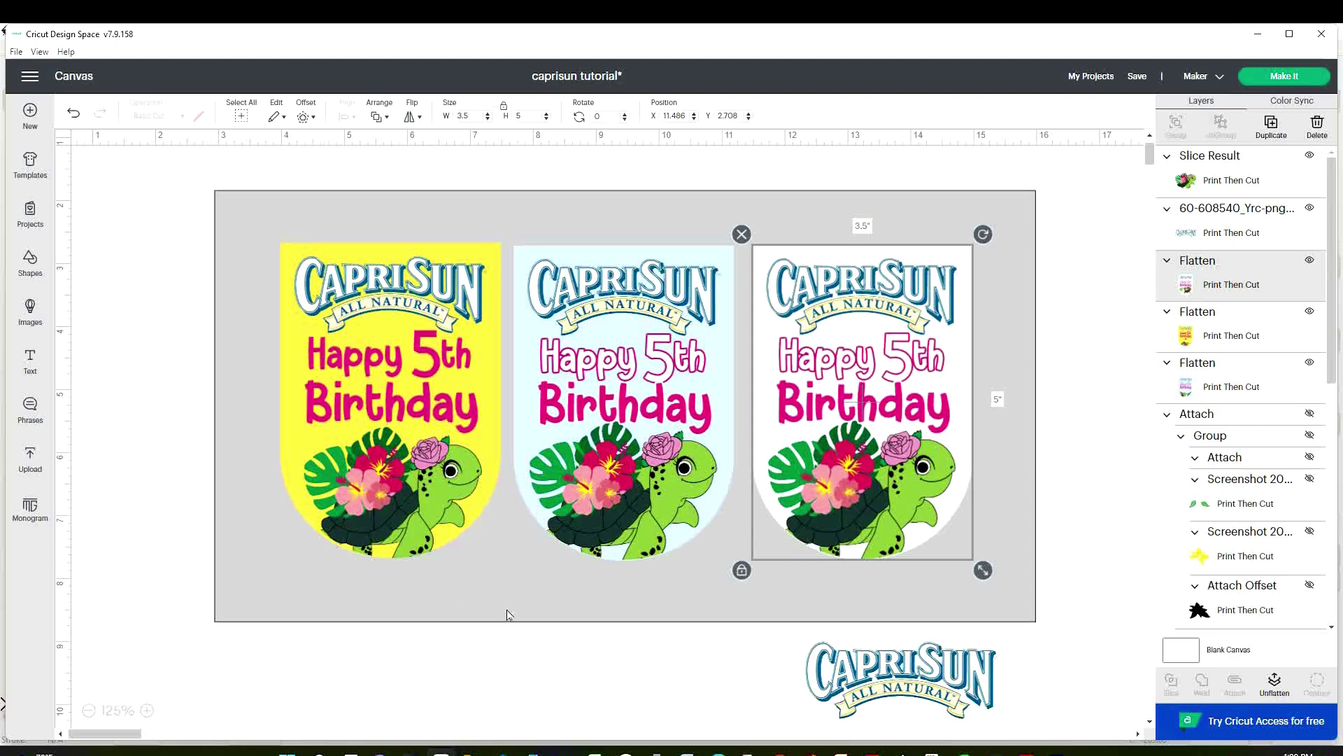
pyautogui.click(428, 430)
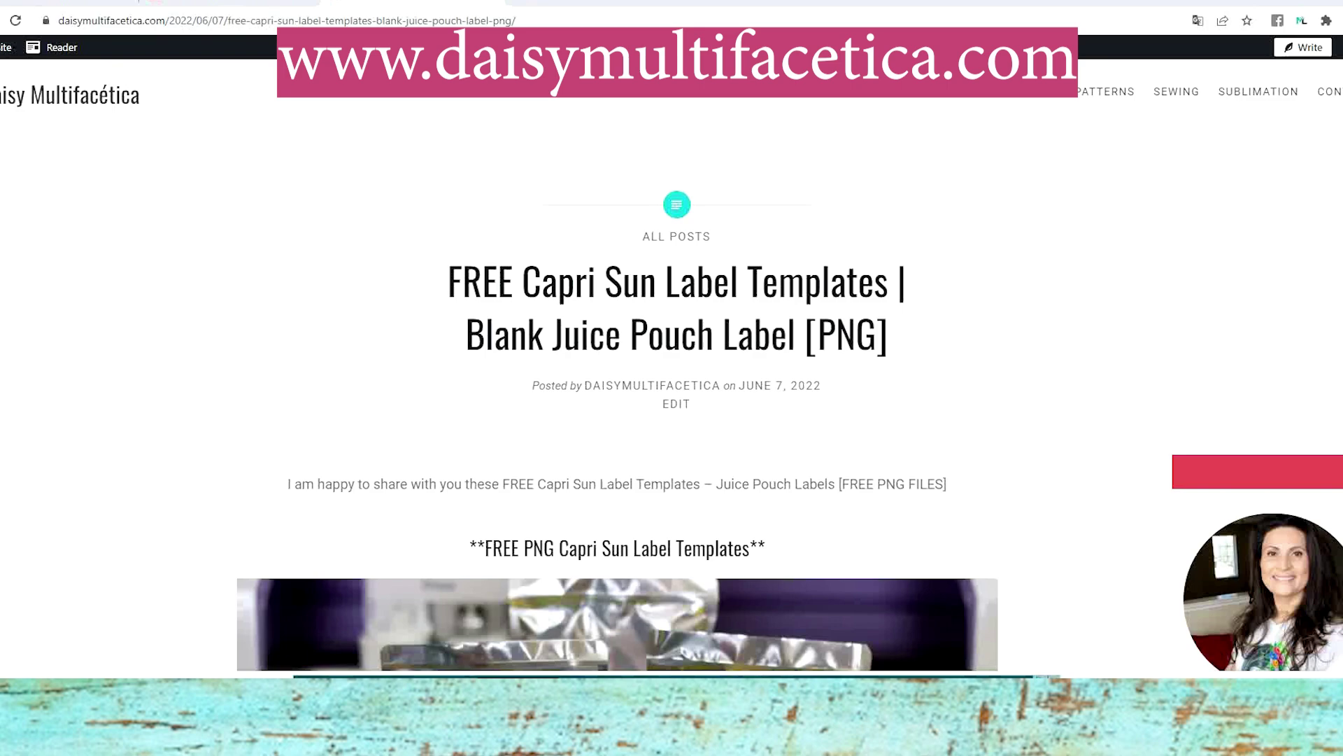
pyautogui.scroll(-10, 1084, 258)
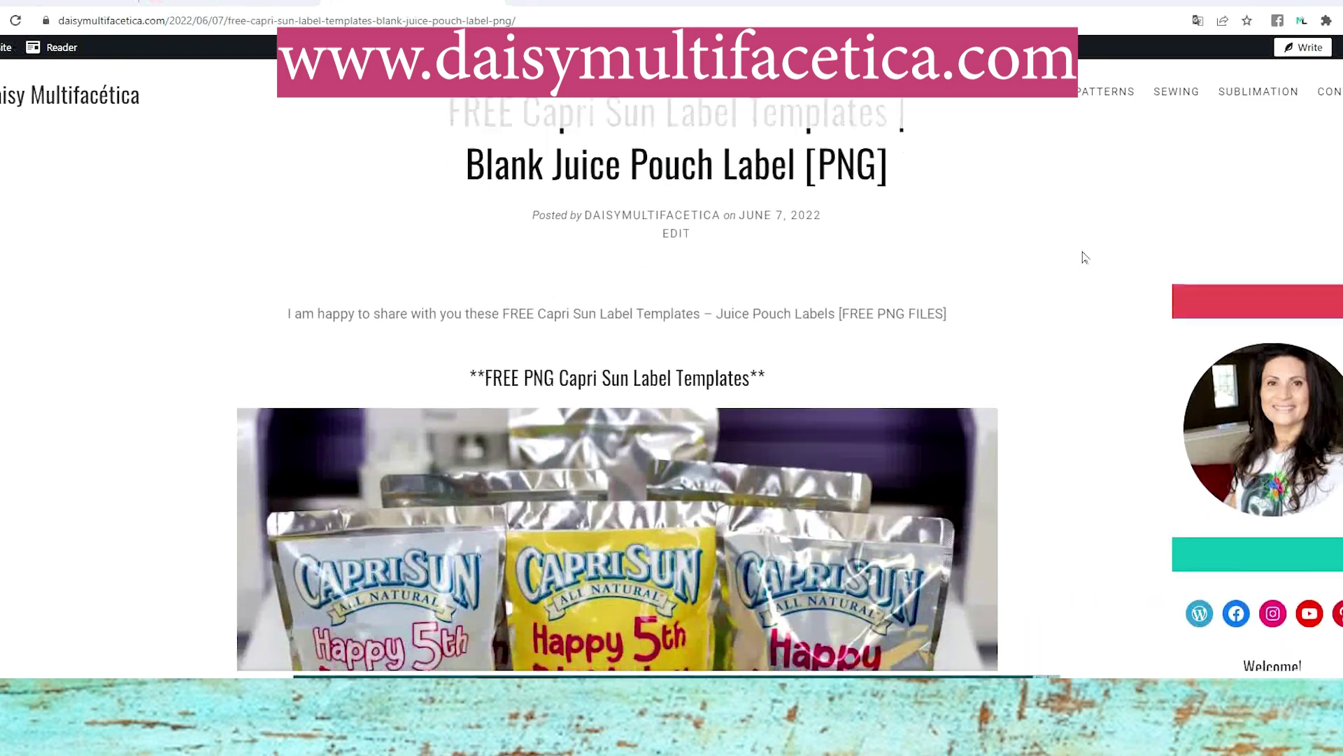
pyautogui.scroll(-15, 1084, 258)
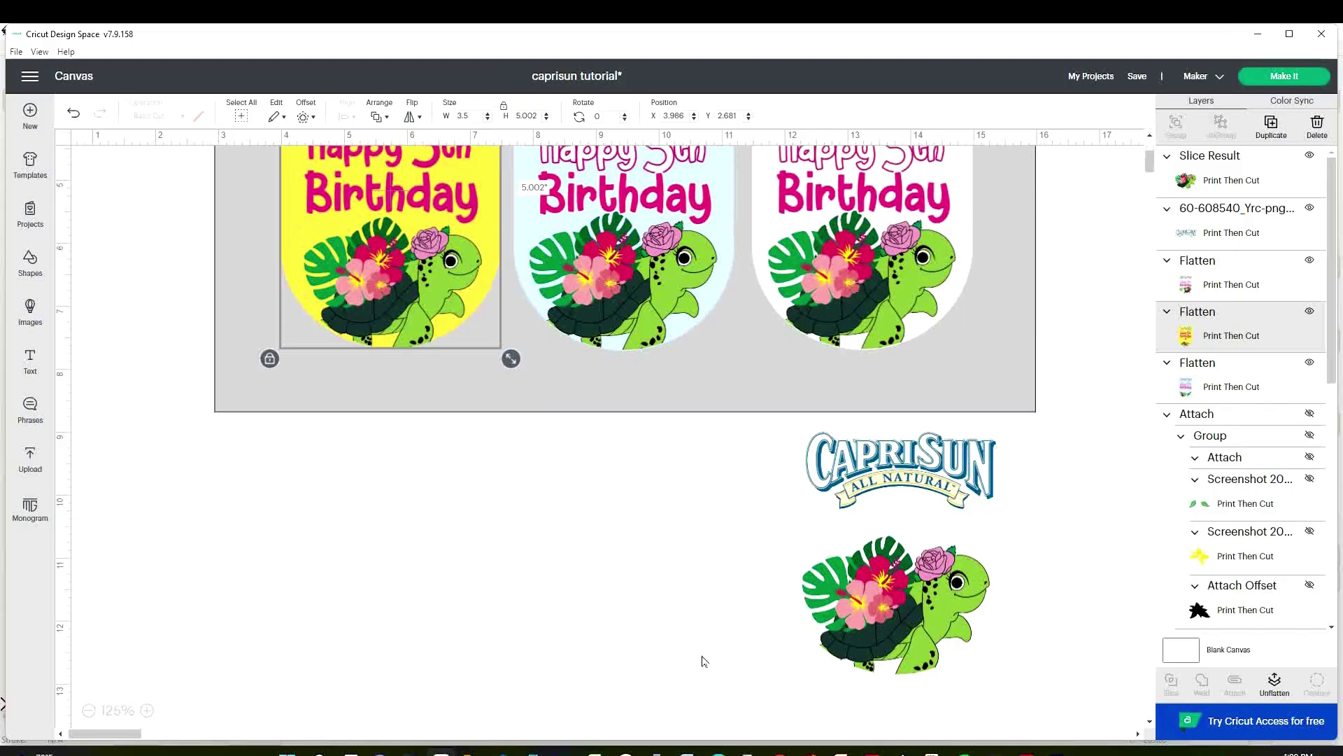
# - Add the free pennant shape with the rounded bottom and move it to the blank canvas area below the finished labels
pyautogui.scroll(-1, 567, 585)
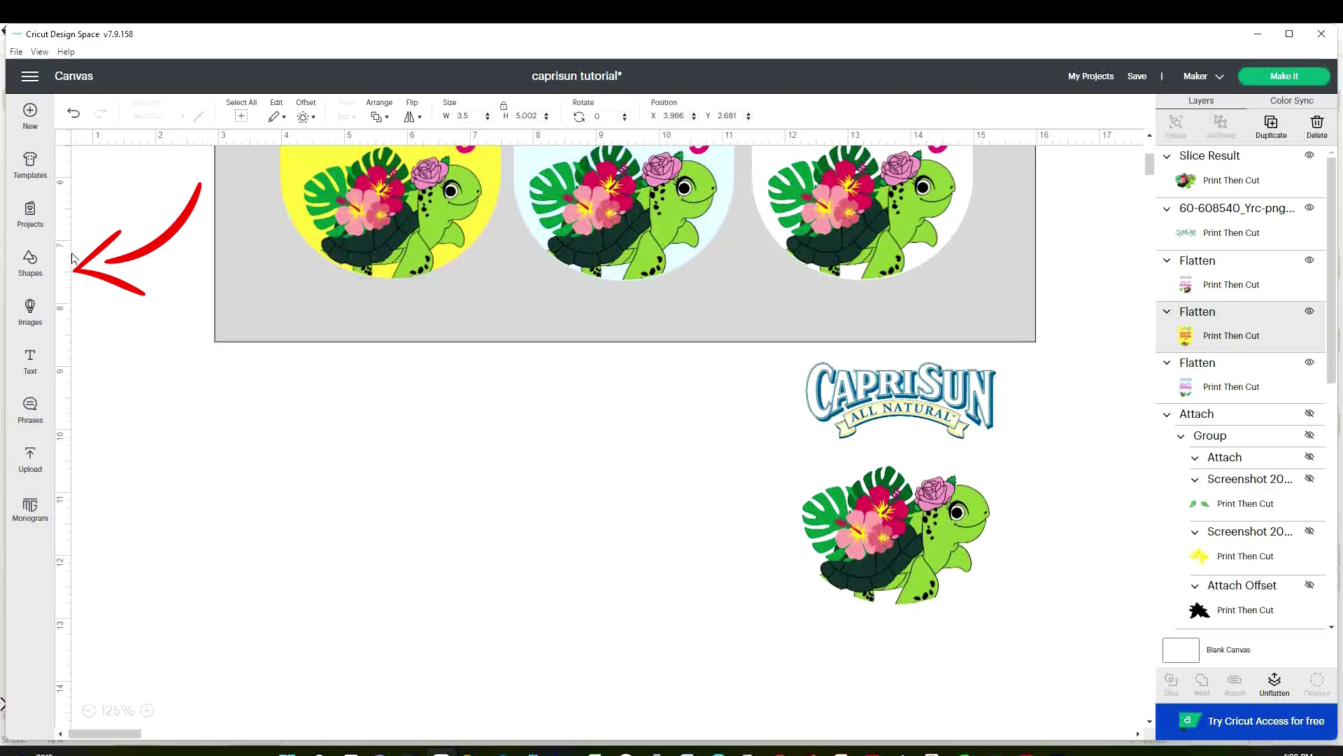
pyautogui.click(30, 262)
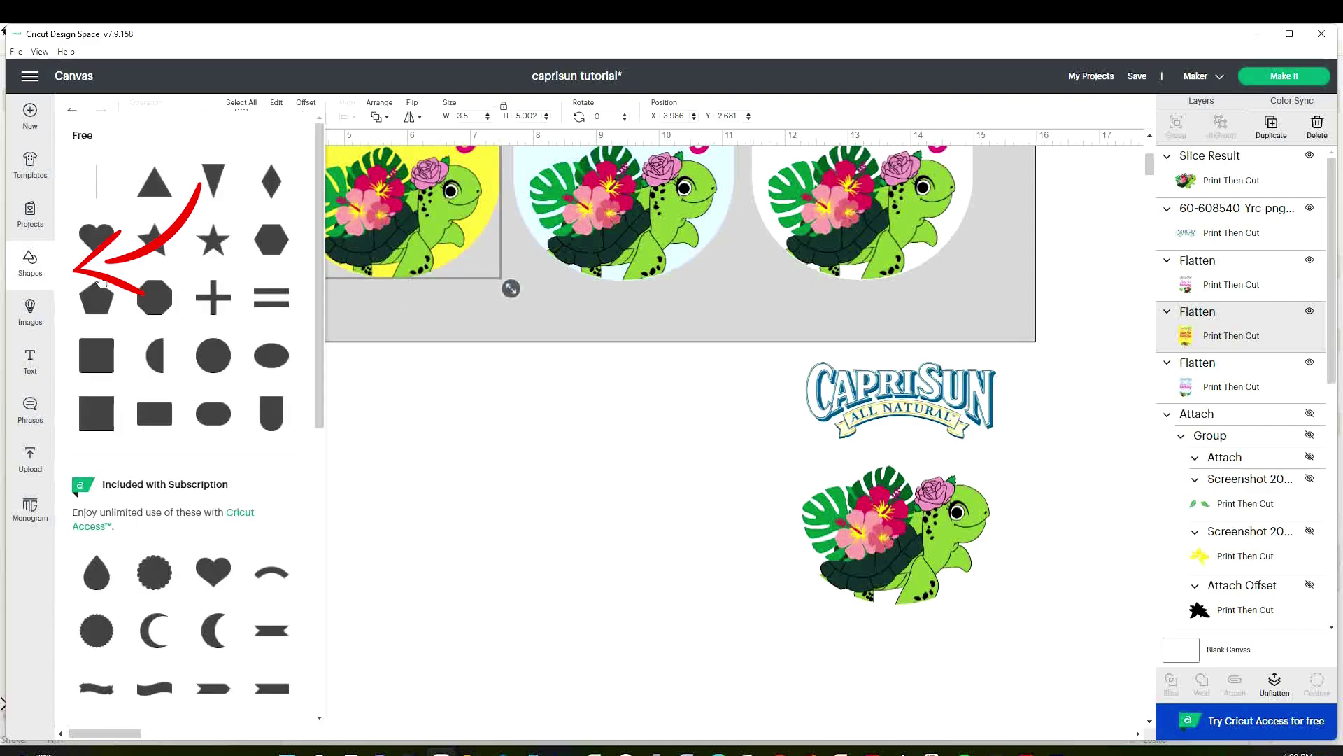
pyautogui.click(275, 434)
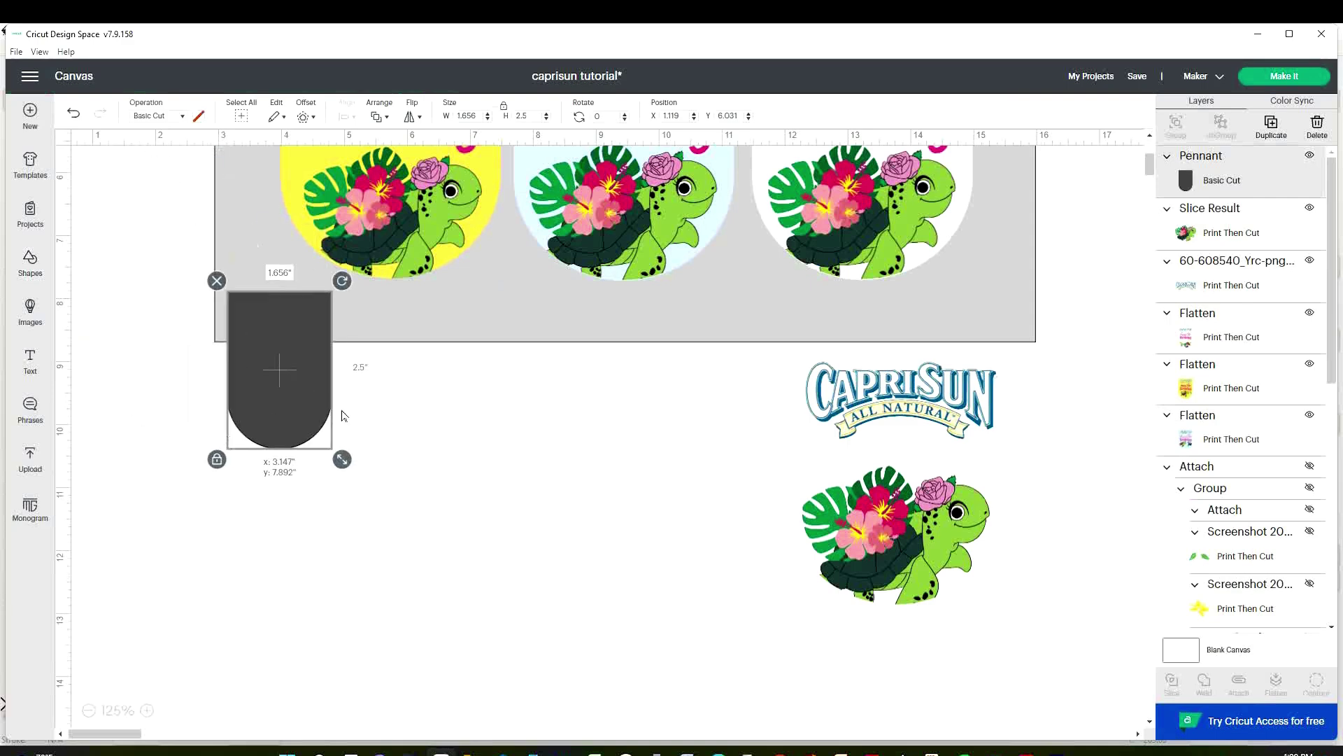
pyautogui.moveTo(343, 415); pyautogui.dragTo(483, 467)
pyautogui.scroll(-2, 483, 467)
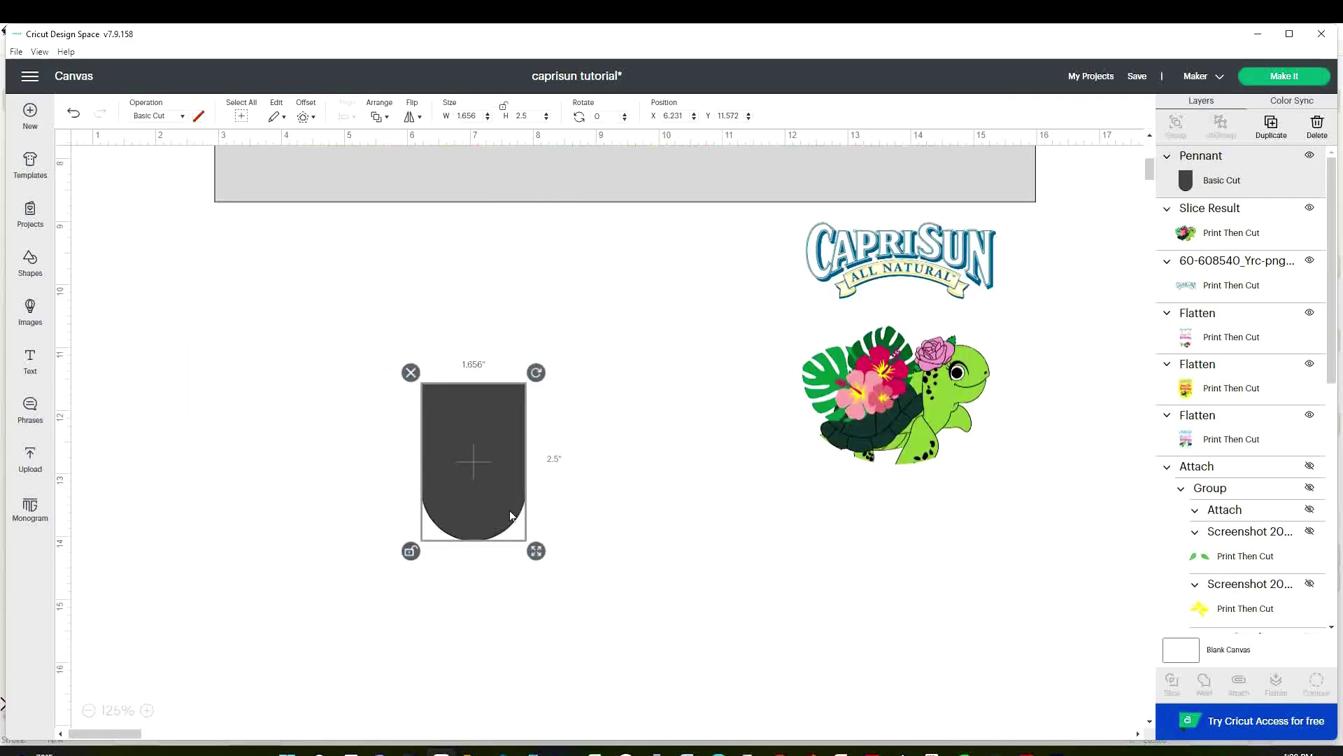
# - Size the pennant to 3.5 inches wide by 5 inches high and reposition it on the blank canvas
pyautogui.doubleClick(478, 116)
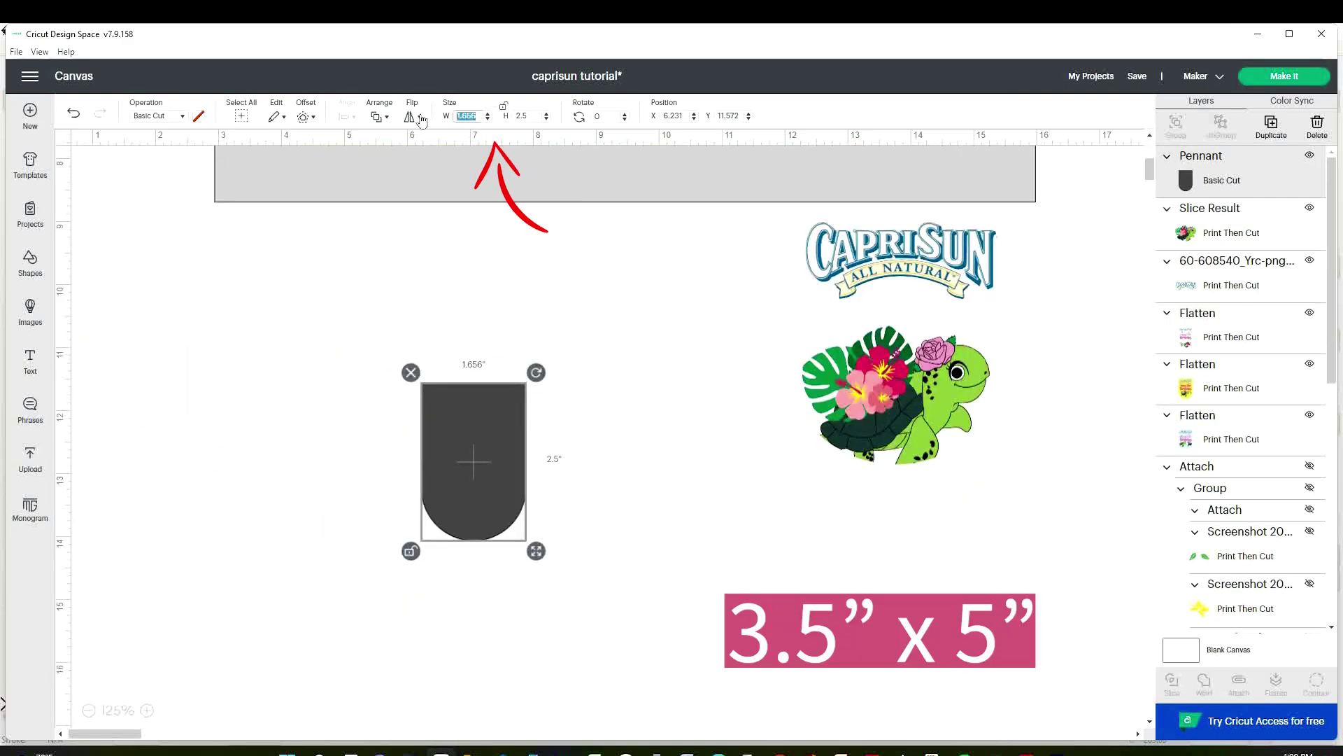
pyautogui.write('3.5')
pyautogui.doubleClick(532, 116)
pyautogui.write('5')
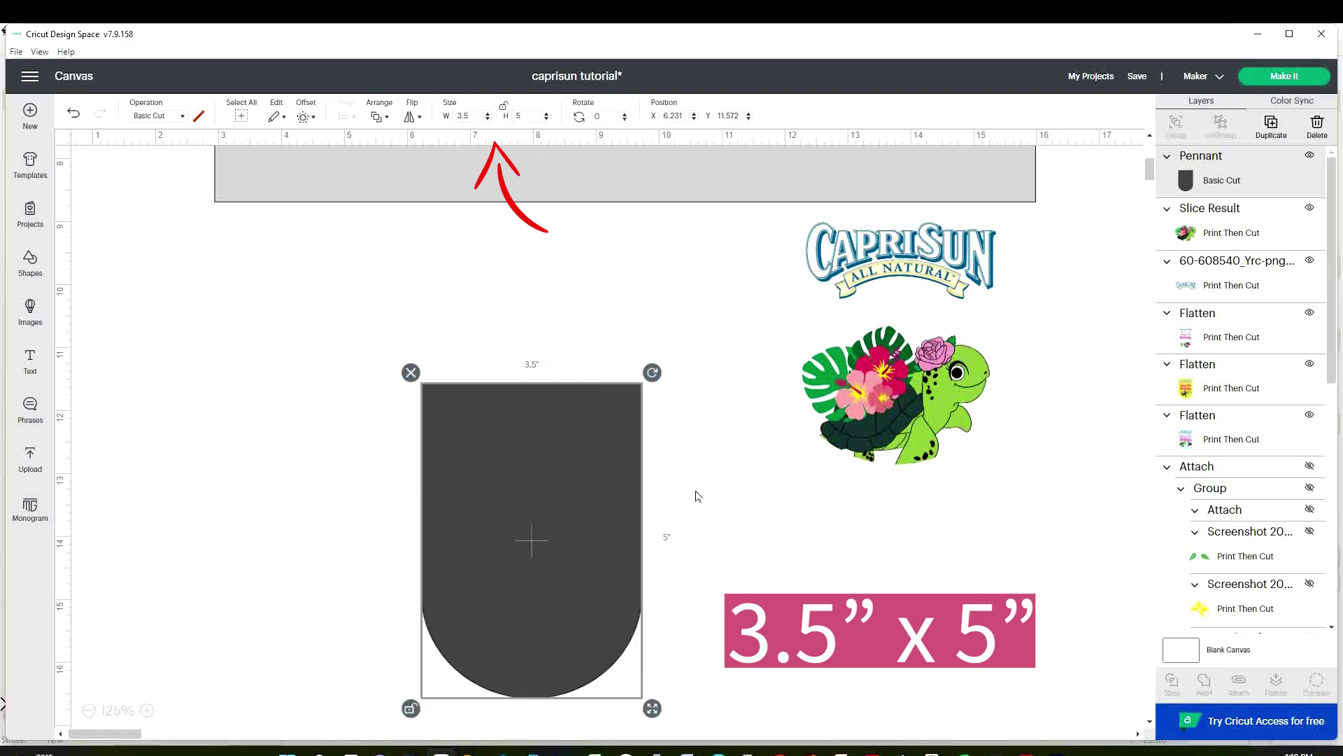
pyautogui.moveTo(561, 503); pyautogui.dragTo(480, 427)
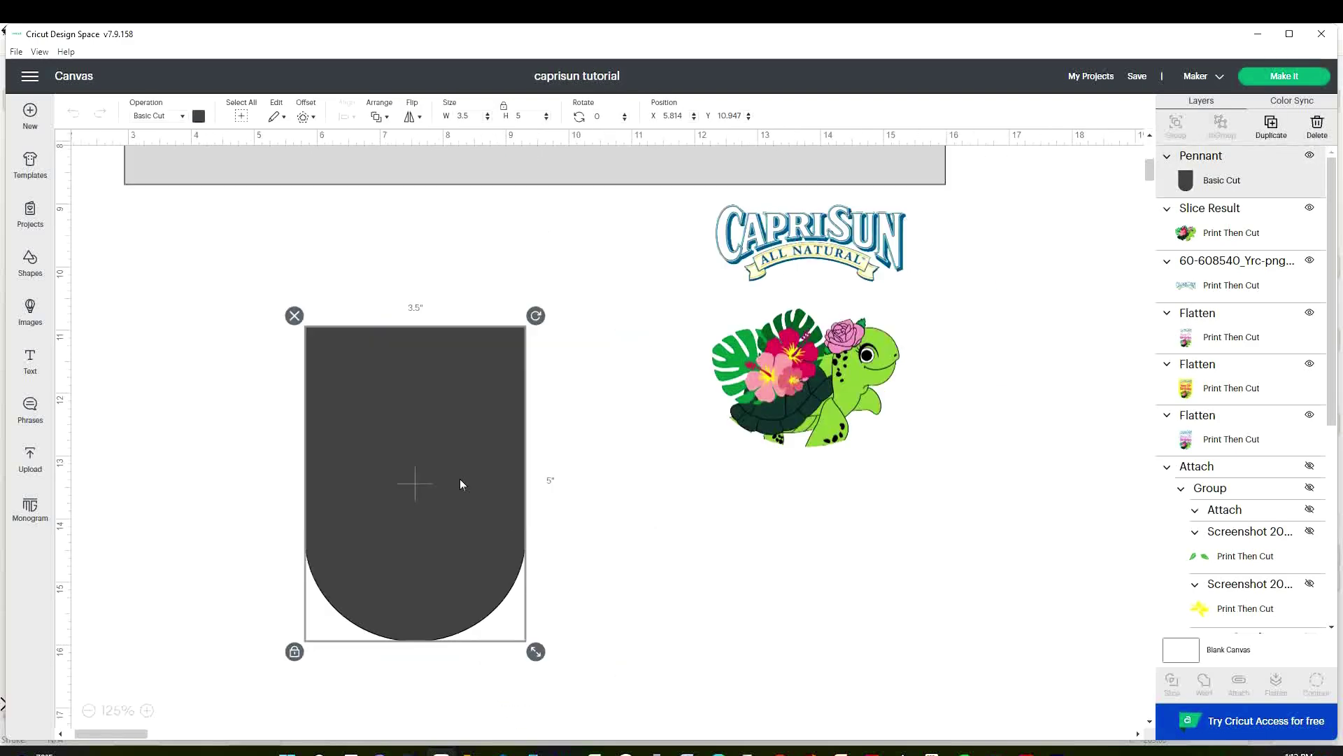
# - Change the pennant's material color to light gray
pyautogui.click(199, 115)
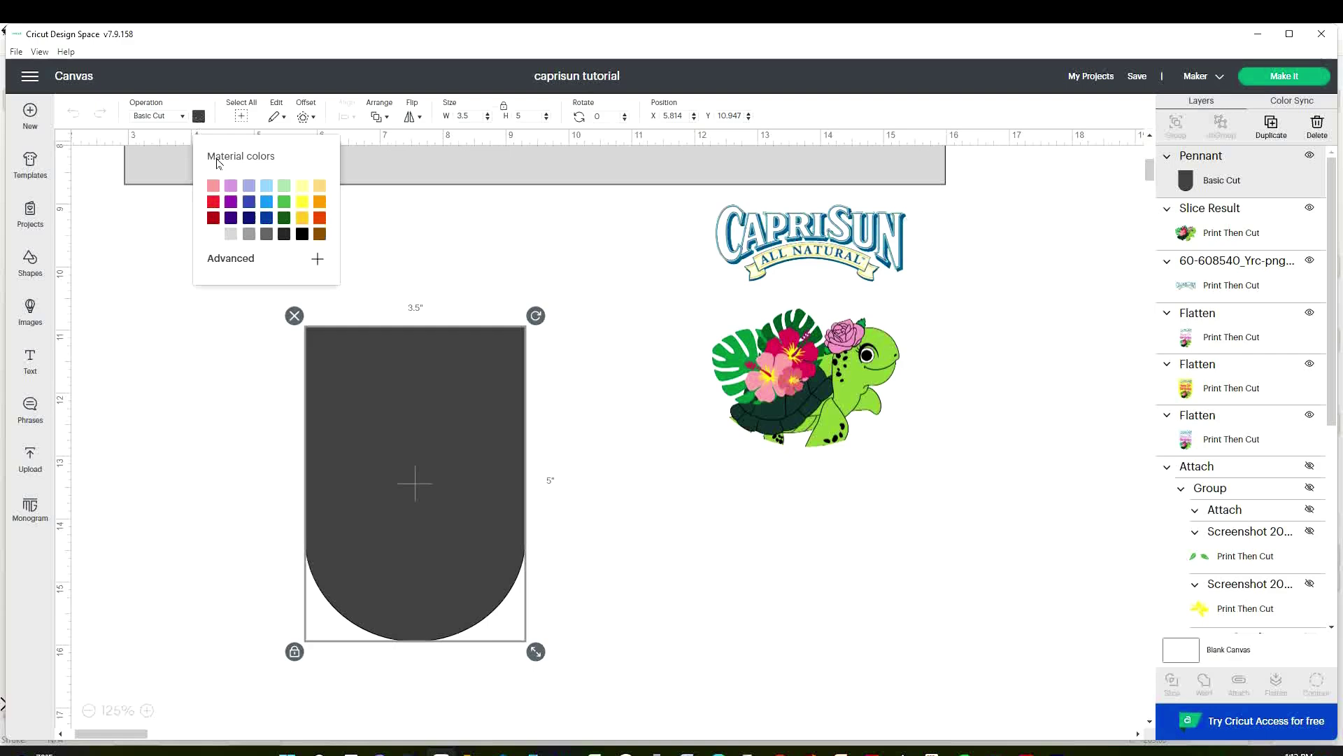
pyautogui.click(230, 242)
pyautogui.click(607, 450)
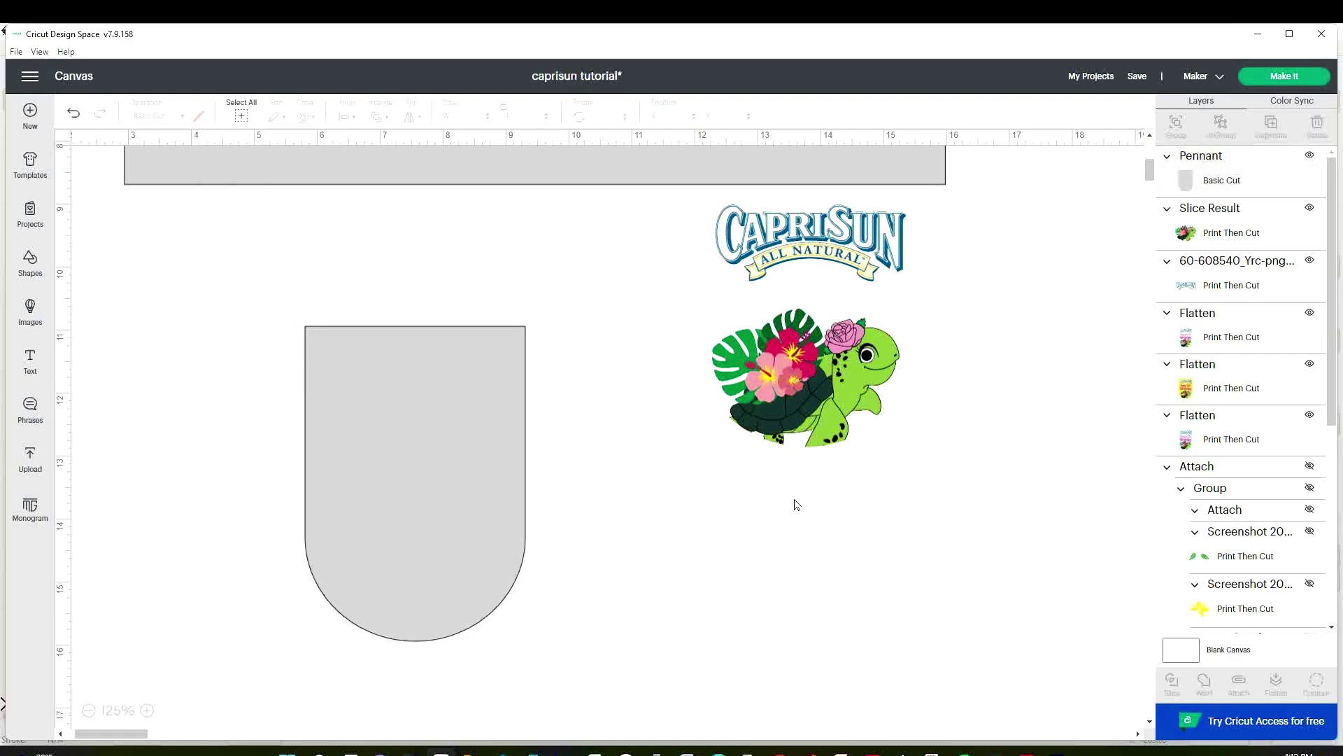
# - Move the CapriSun logo and the turtle image down so they sit beside the pennant
pyautogui.click(862, 260)
pyautogui.moveTo(826, 390); pyautogui.dragTo(829, 468)
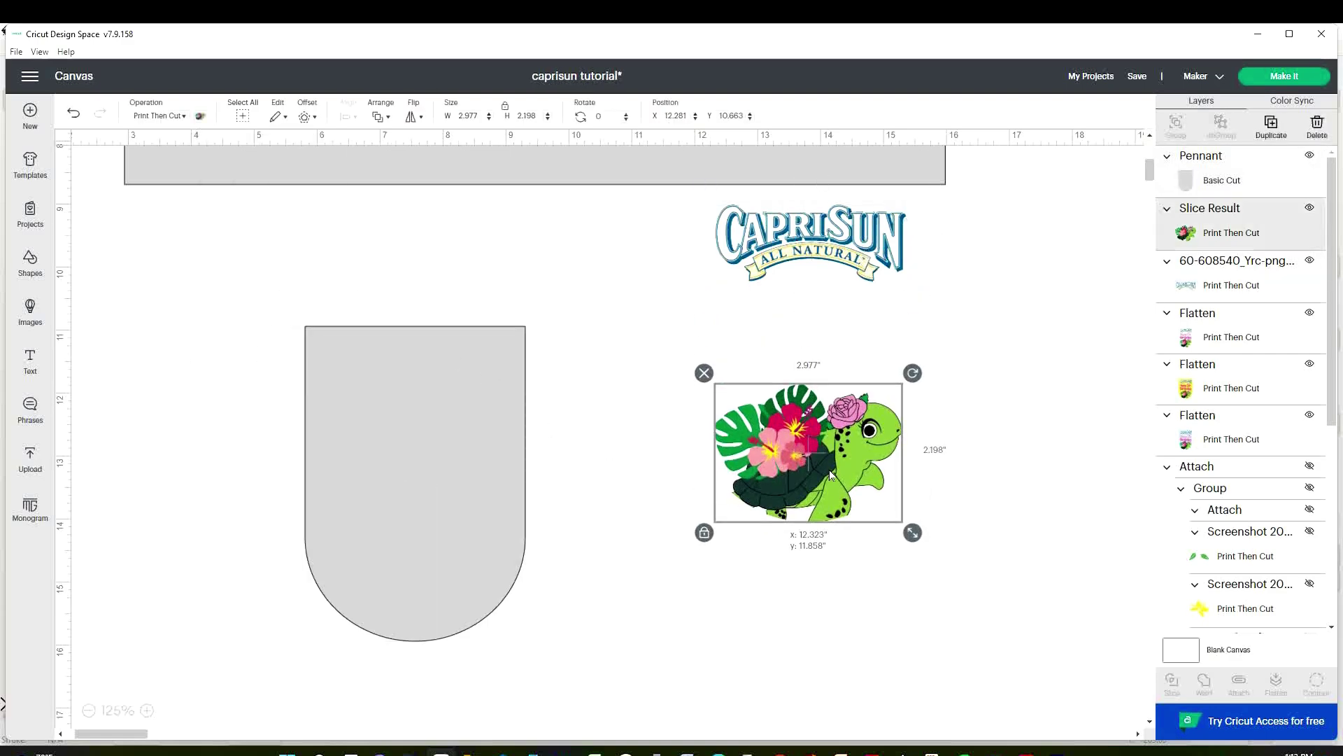
pyautogui.moveTo(824, 261); pyautogui.dragTo(808, 336)
pyautogui.moveTo(815, 458); pyautogui.dragTo(814, 494)
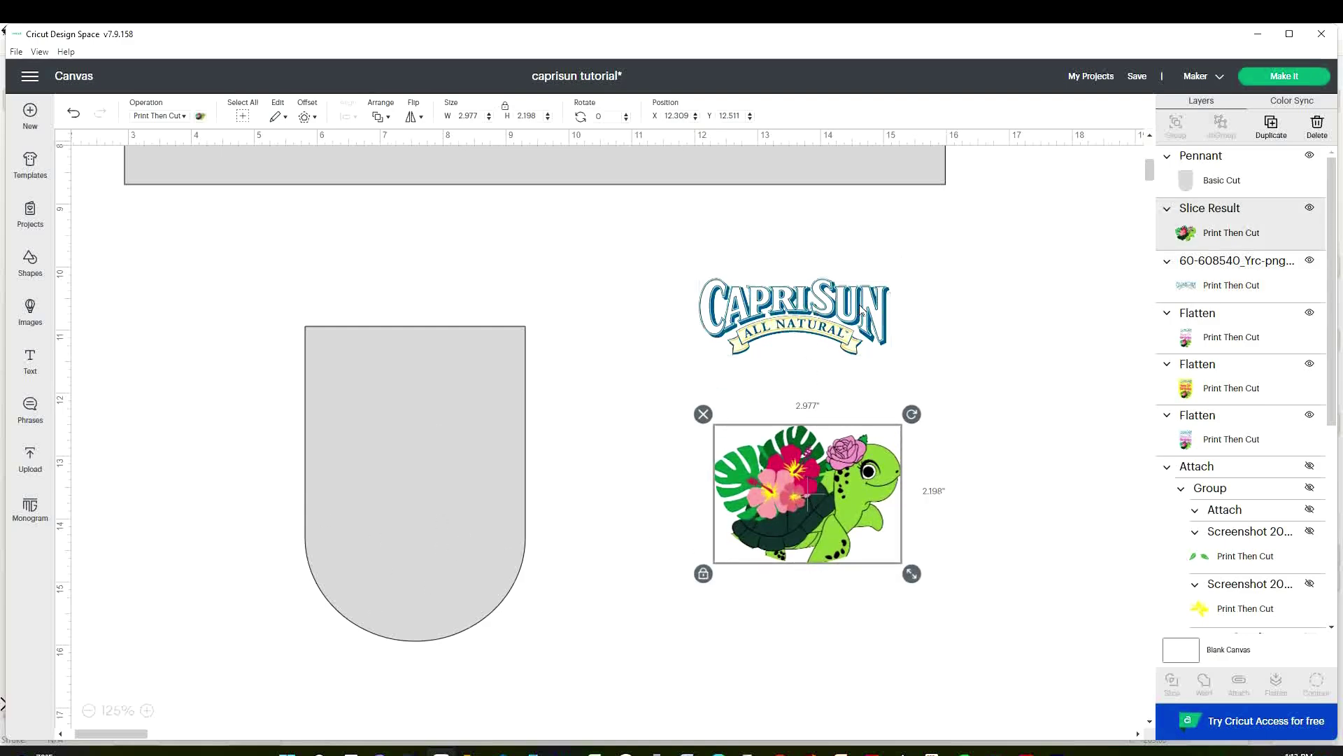
# - Place the CapriSun logo across the top of the pennant and bring it to the front
pyautogui.moveTo(856, 306); pyautogui.dragTo(477, 369)
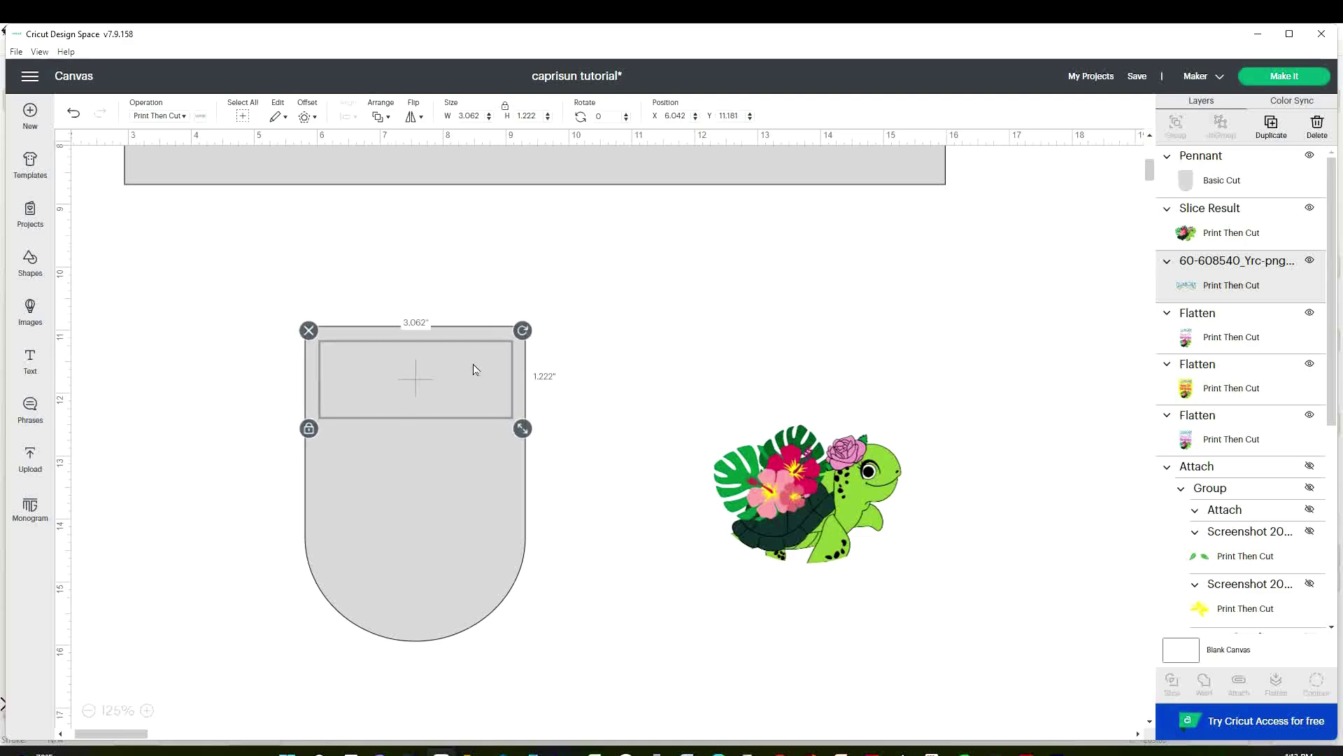
pyautogui.click(378, 118)
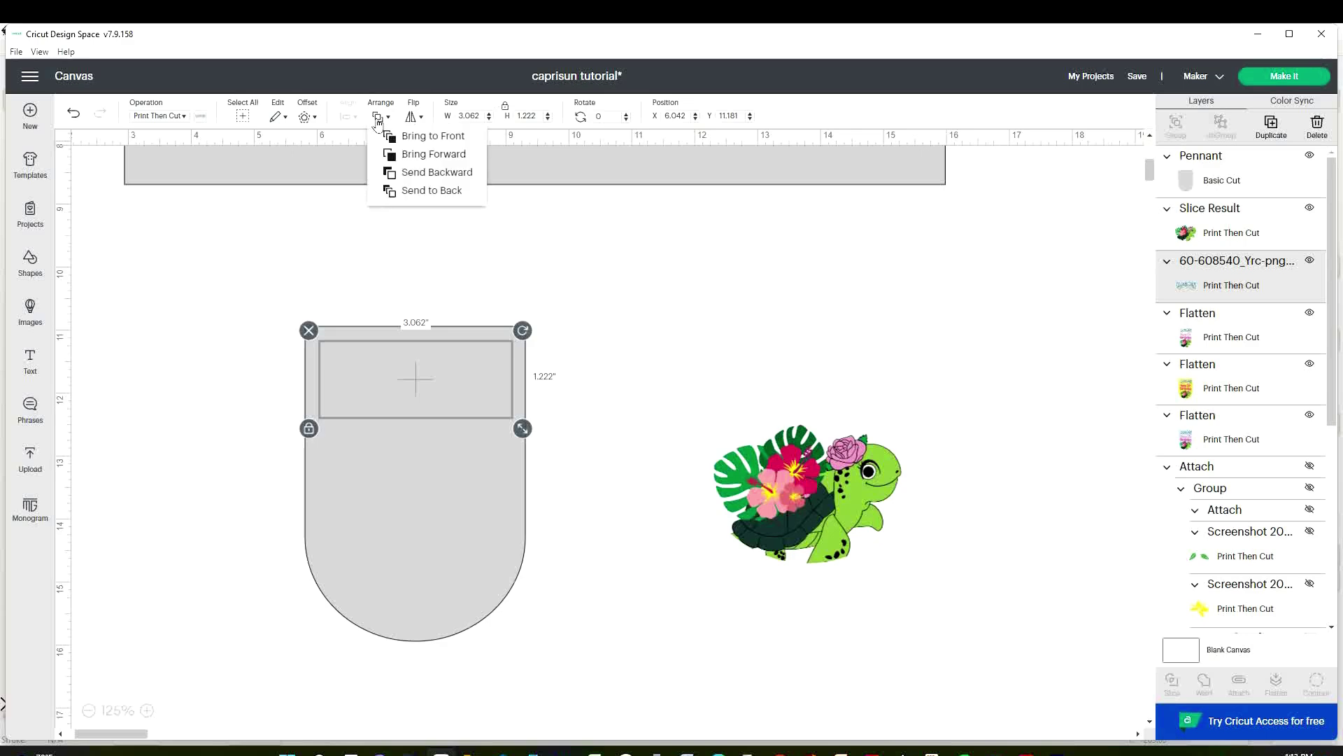
pyautogui.click(445, 138)
pyautogui.click(526, 471)
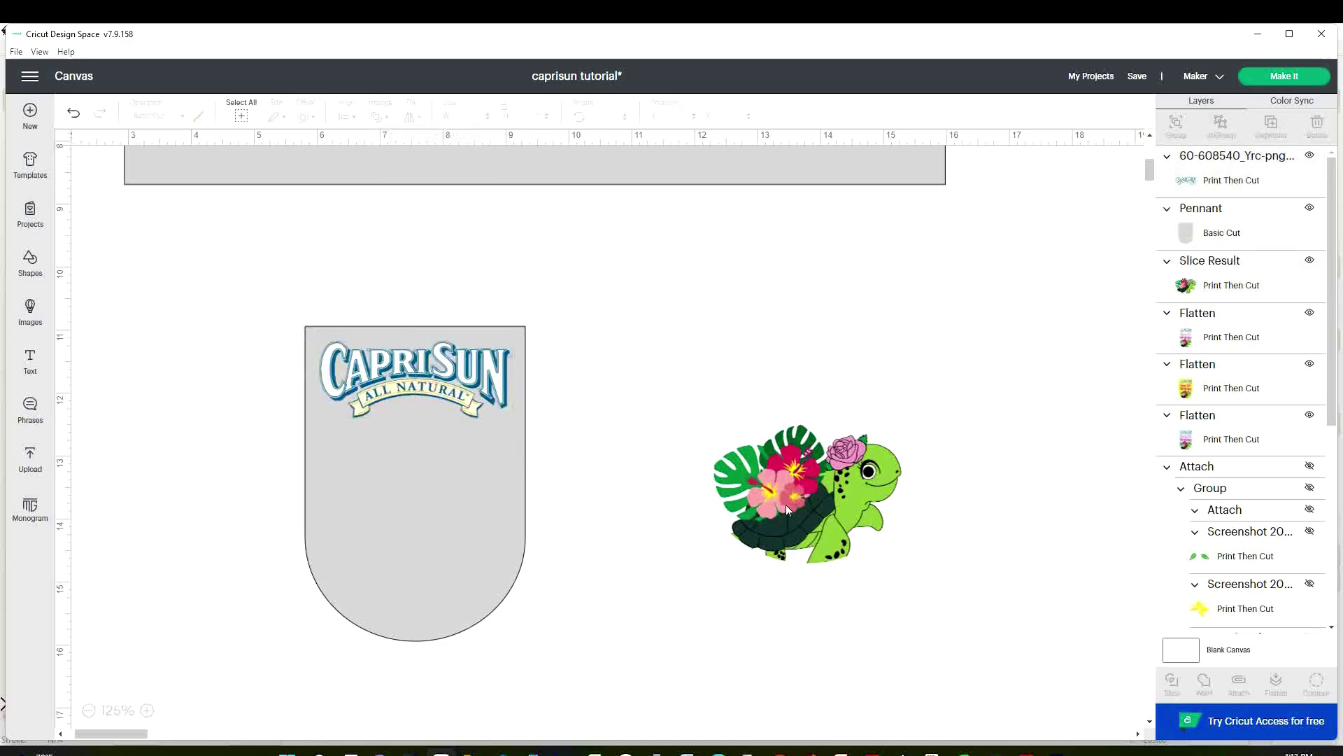
# - Place the turtle image at the rounded bottom of the pennant and bring it to the front
pyautogui.moveTo(837, 502); pyautogui.dragTo(427, 574)
pyautogui.click(382, 117)
pyautogui.click(396, 137)
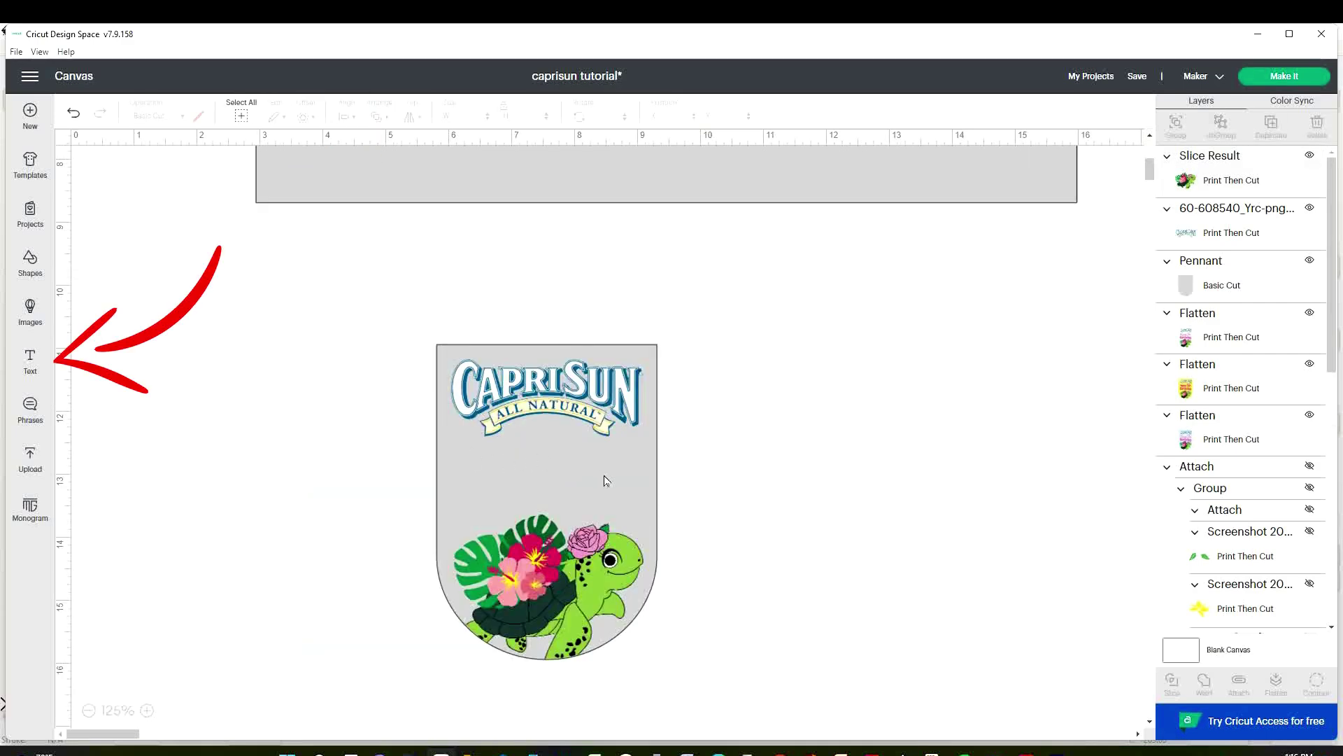
# - Add the text "Happy", scale it down and place it directly under the CapriSun logo
pyautogui.click(30, 360)
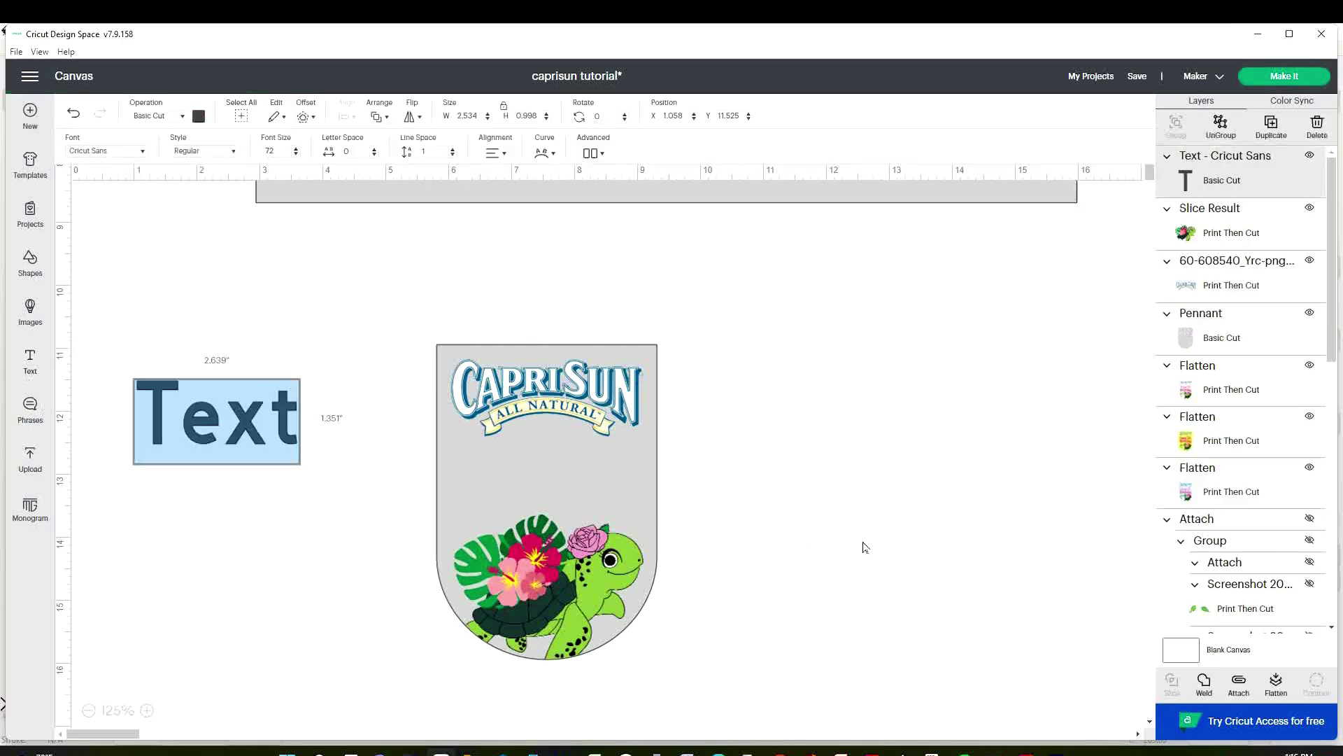
pyautogui.write('Happy')
pyautogui.moveTo(297, 457); pyautogui.dragTo(591, 496)
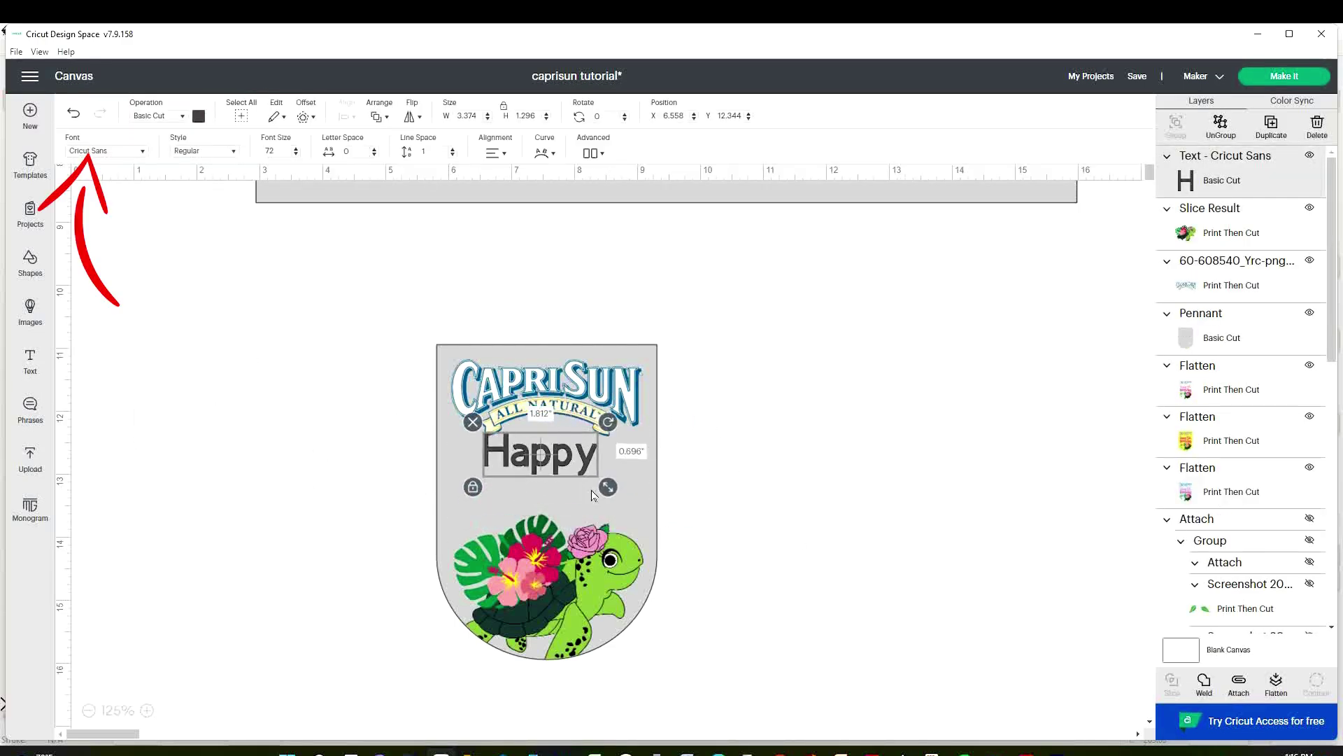
# - Search the system fonts and set the "Happy" text to Larys Manice Demo
pyautogui.click(111, 152)
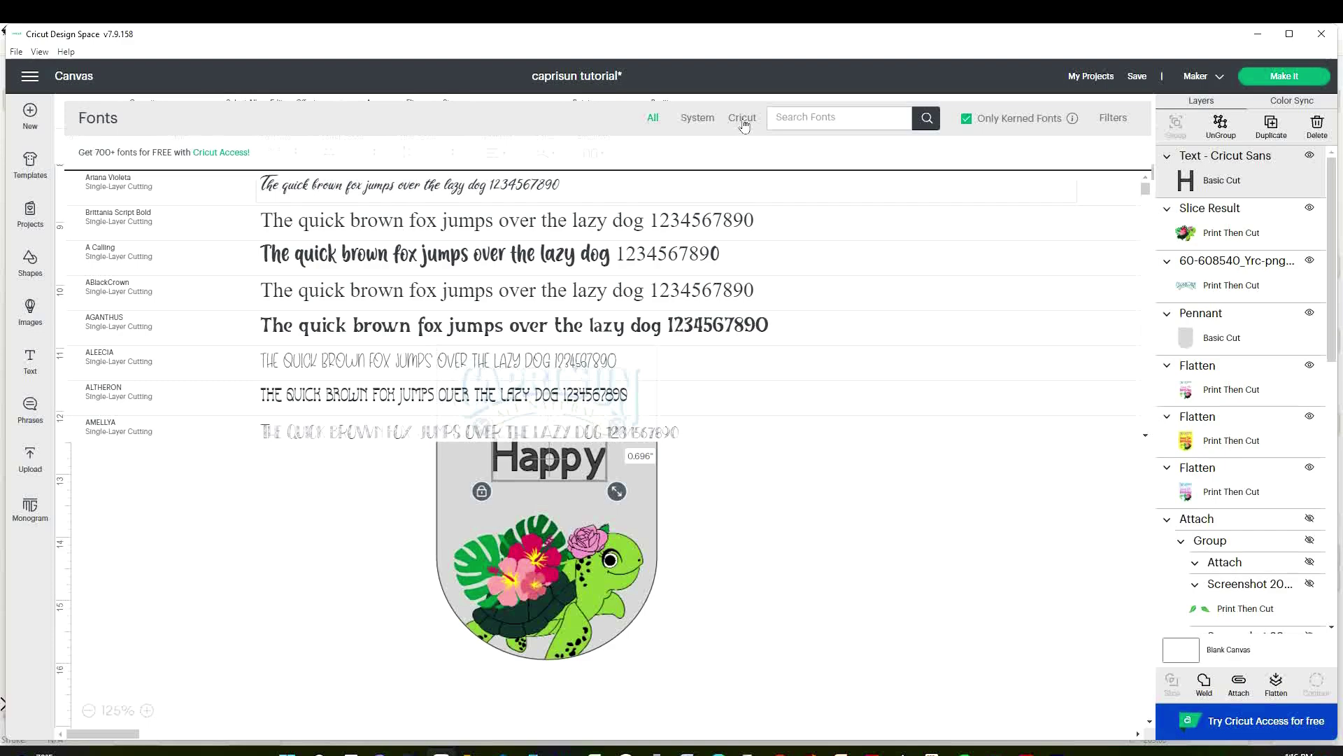
pyautogui.click(743, 124)
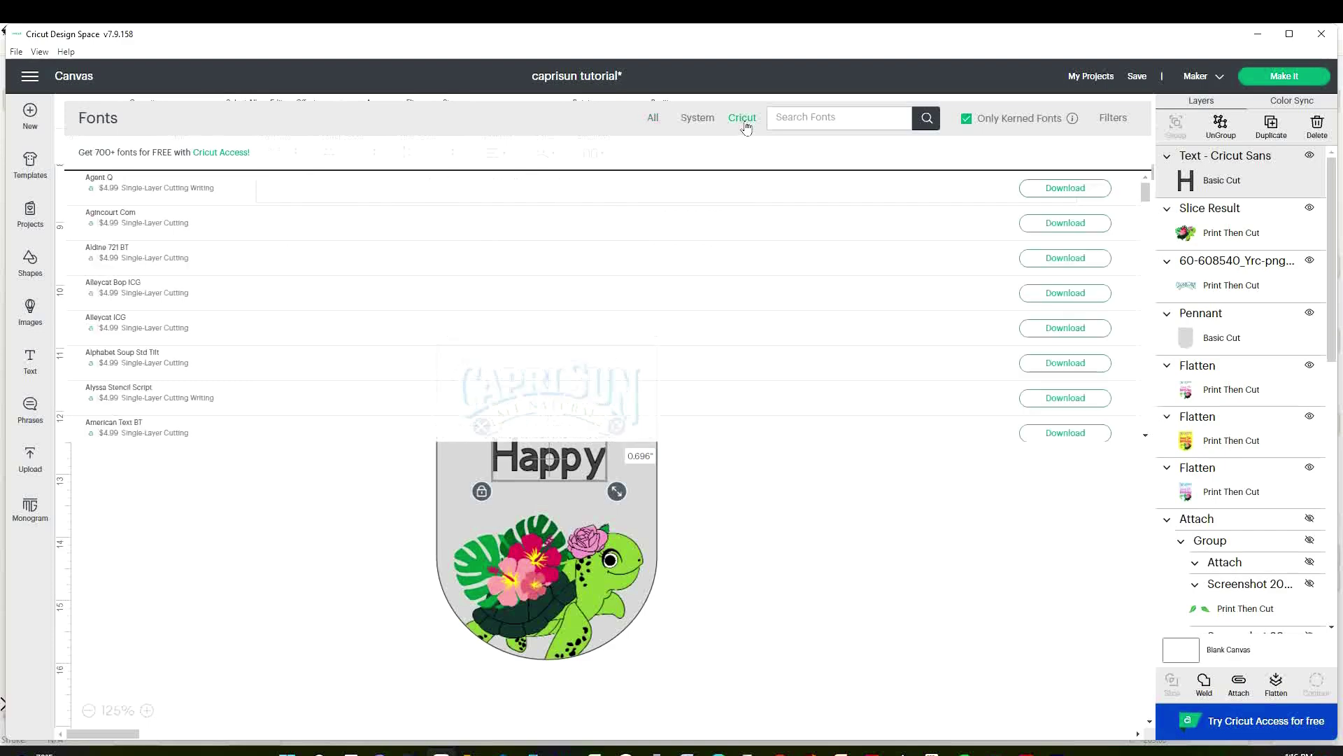
pyautogui.click(700, 124)
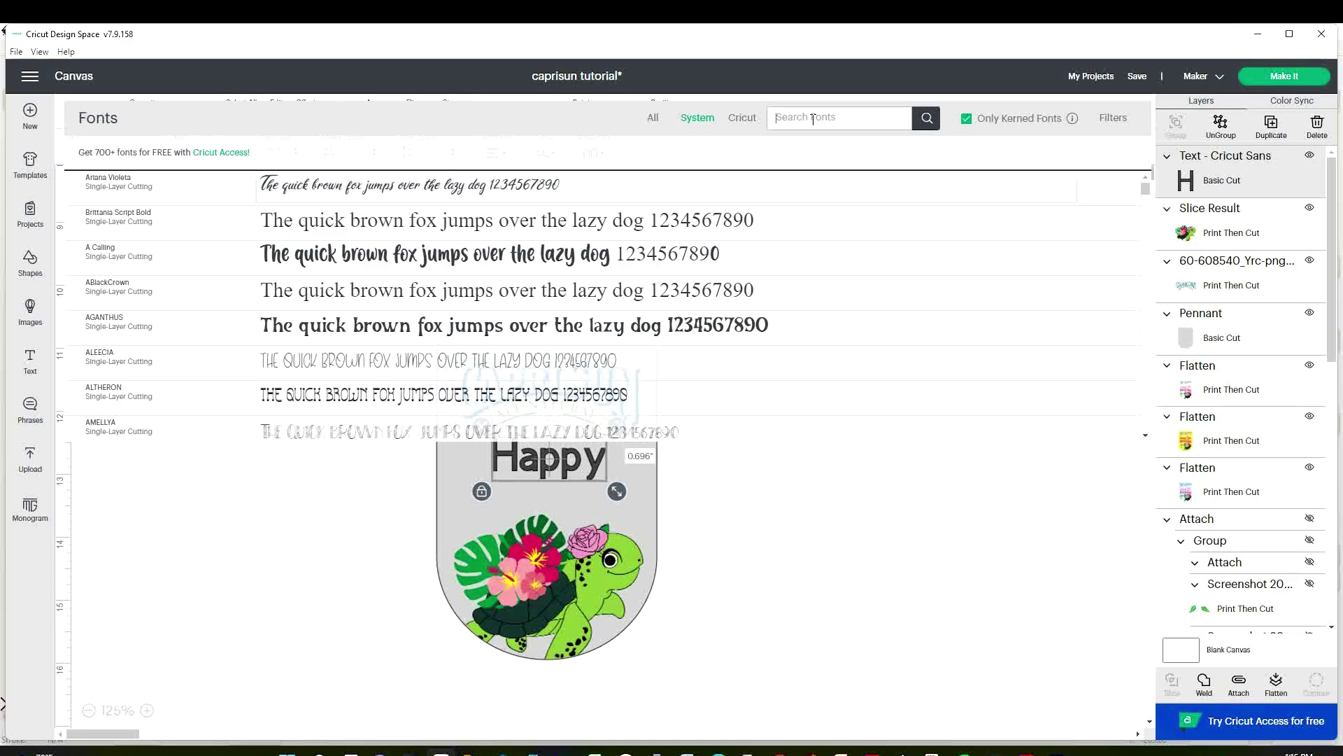
pyautogui.write('laris')
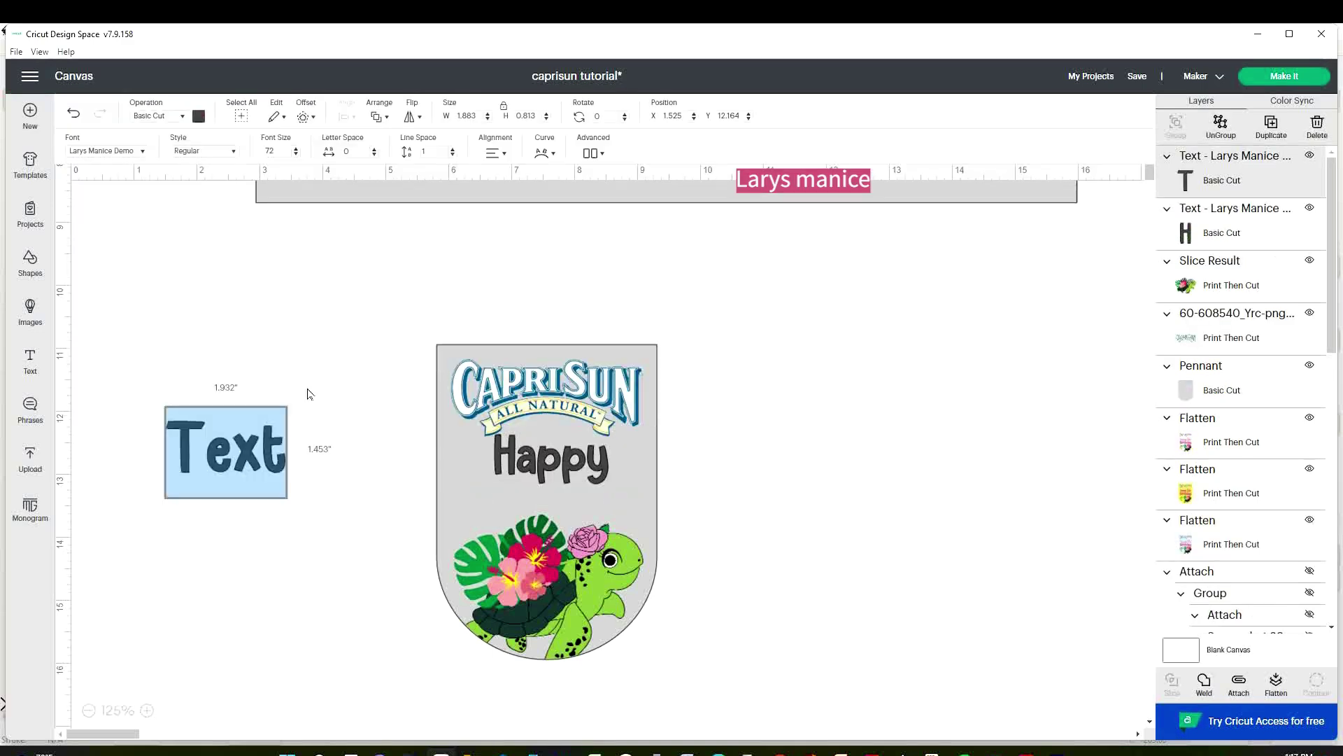
# - Add the text "Birthday" below "Happy" and shrink the turtle image to fit underneath it
pyautogui.write('Birthday')
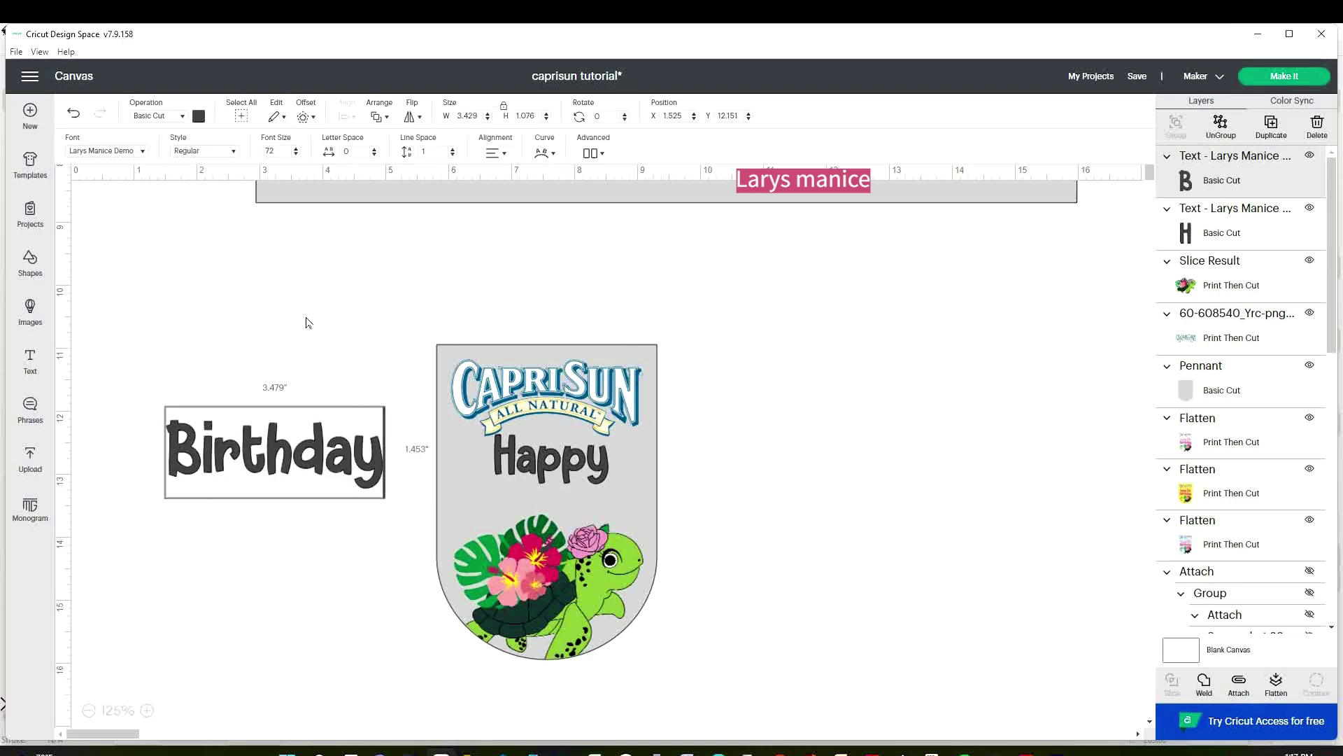
pyautogui.moveTo(365, 470); pyautogui.dragTo(617, 521)
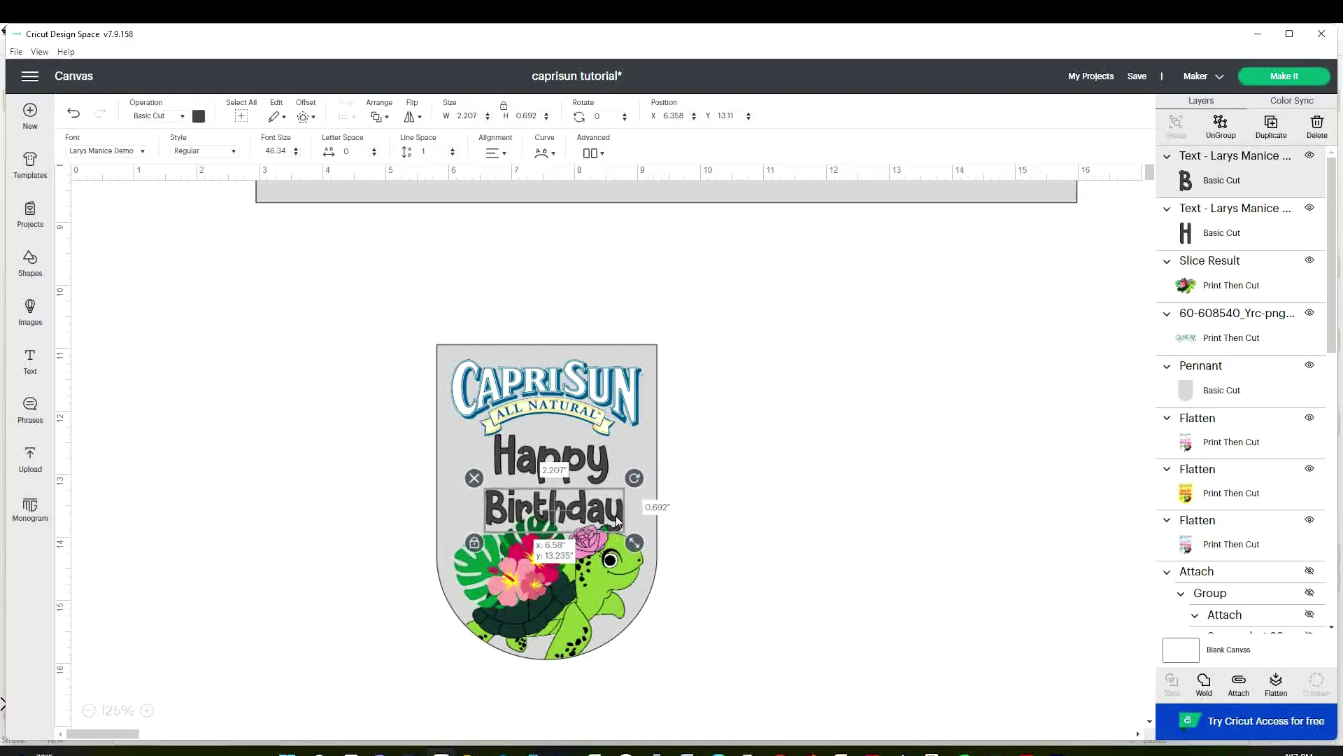
pyautogui.click(608, 586)
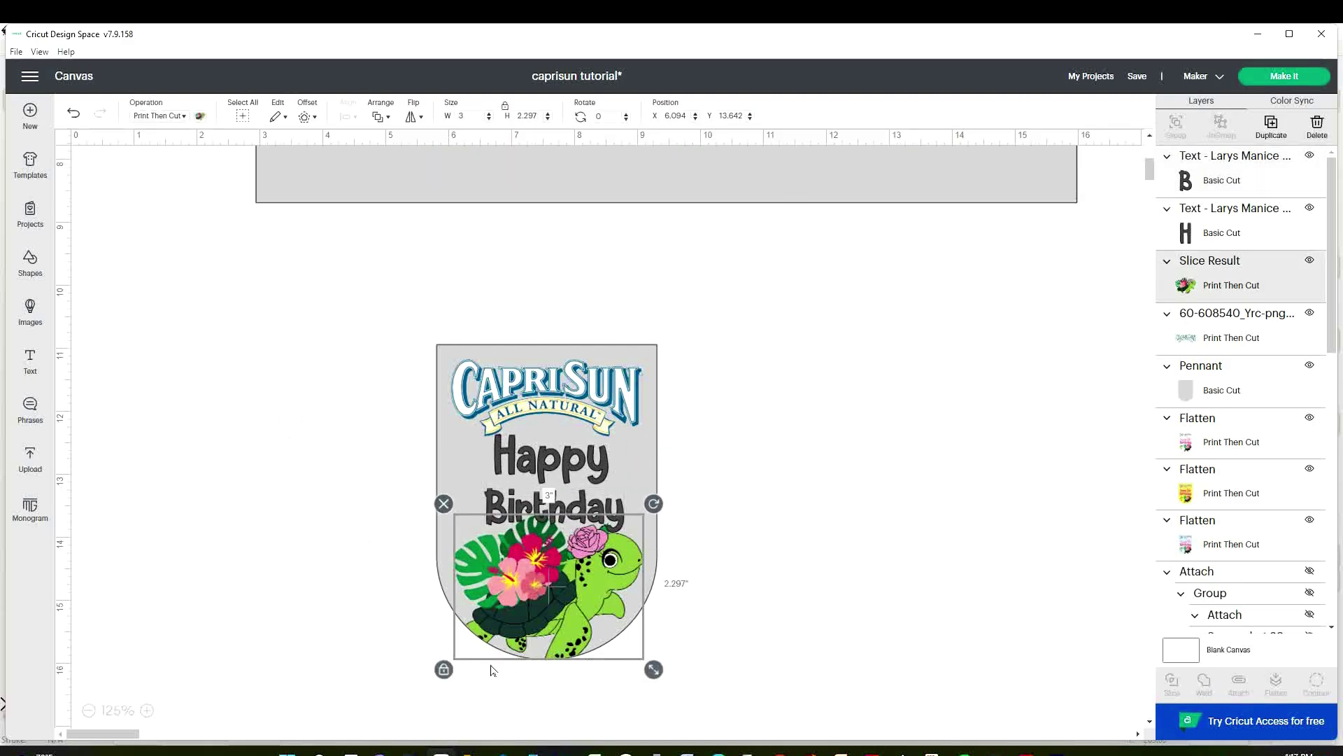
pyautogui.click(444, 670)
pyautogui.click(737, 376)
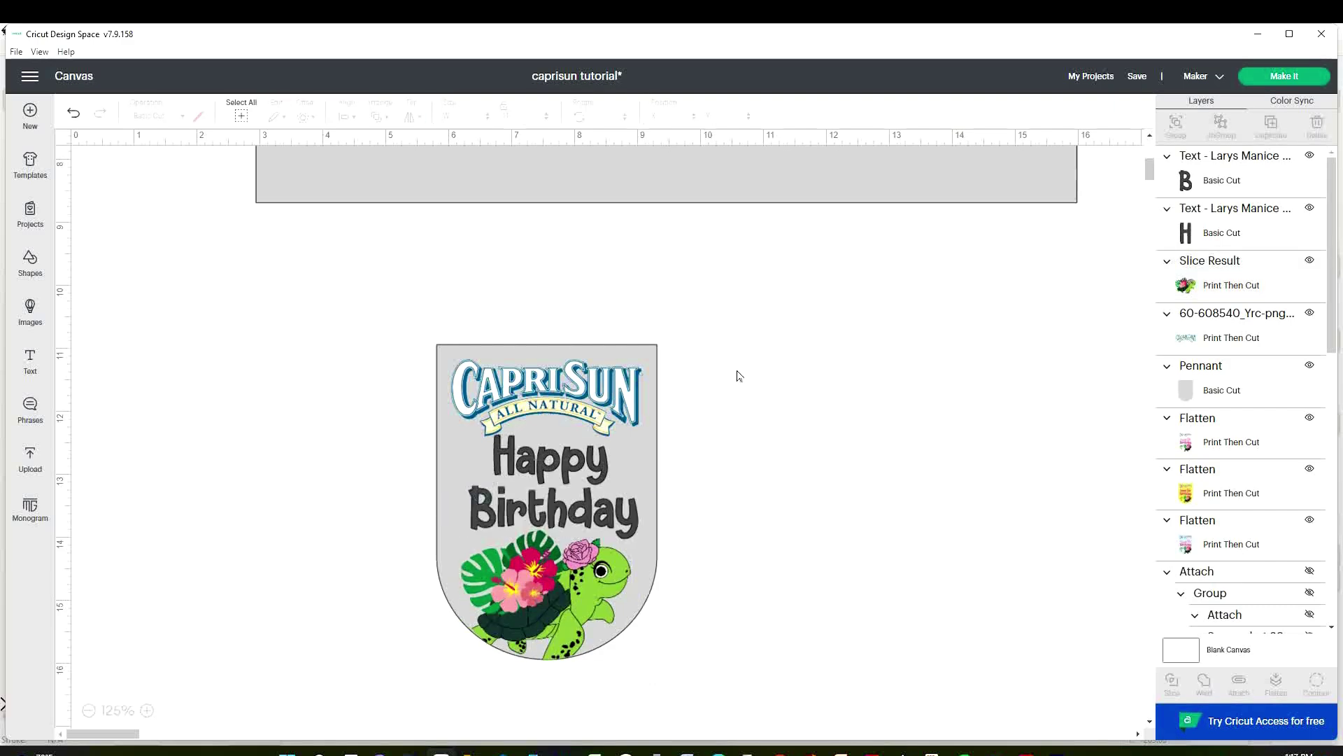
# - Recolor both the "Happy" and "Birthday" texts with the same magenta pink
pyautogui.click(545, 477)
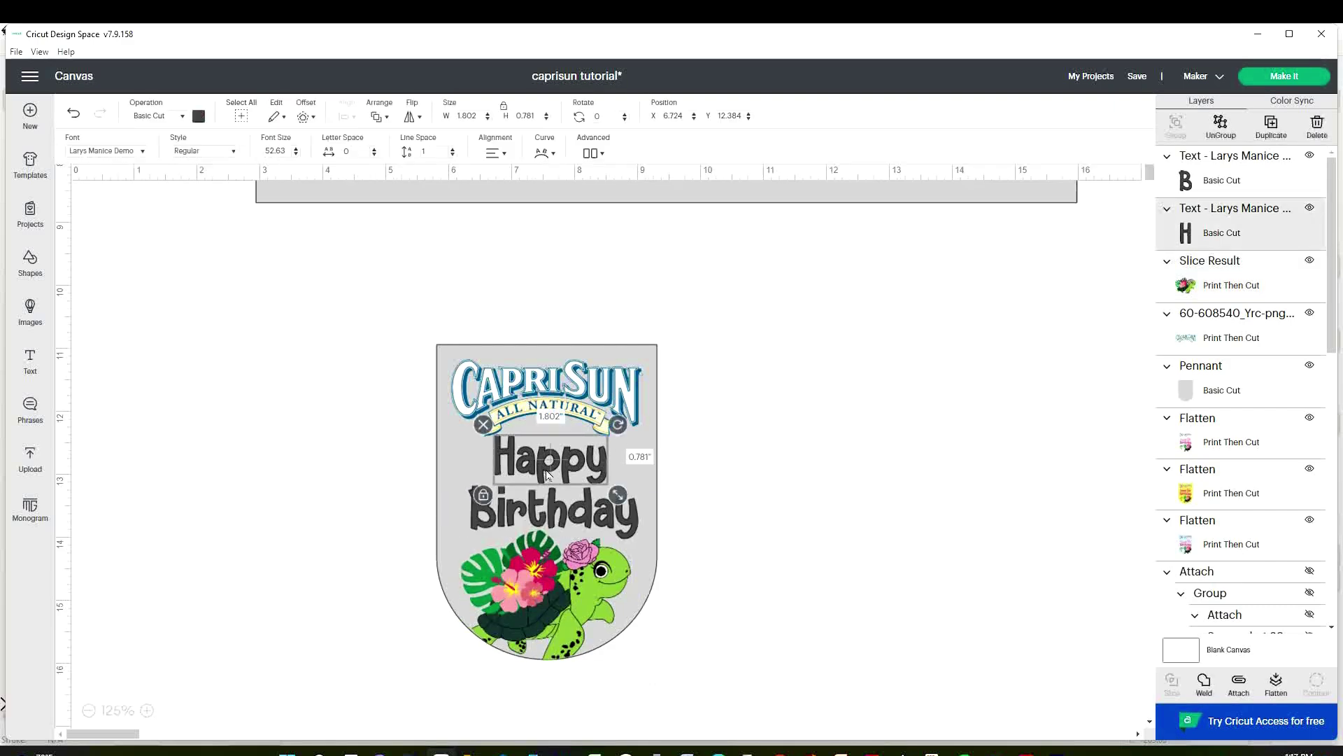
pyautogui.click(199, 116)
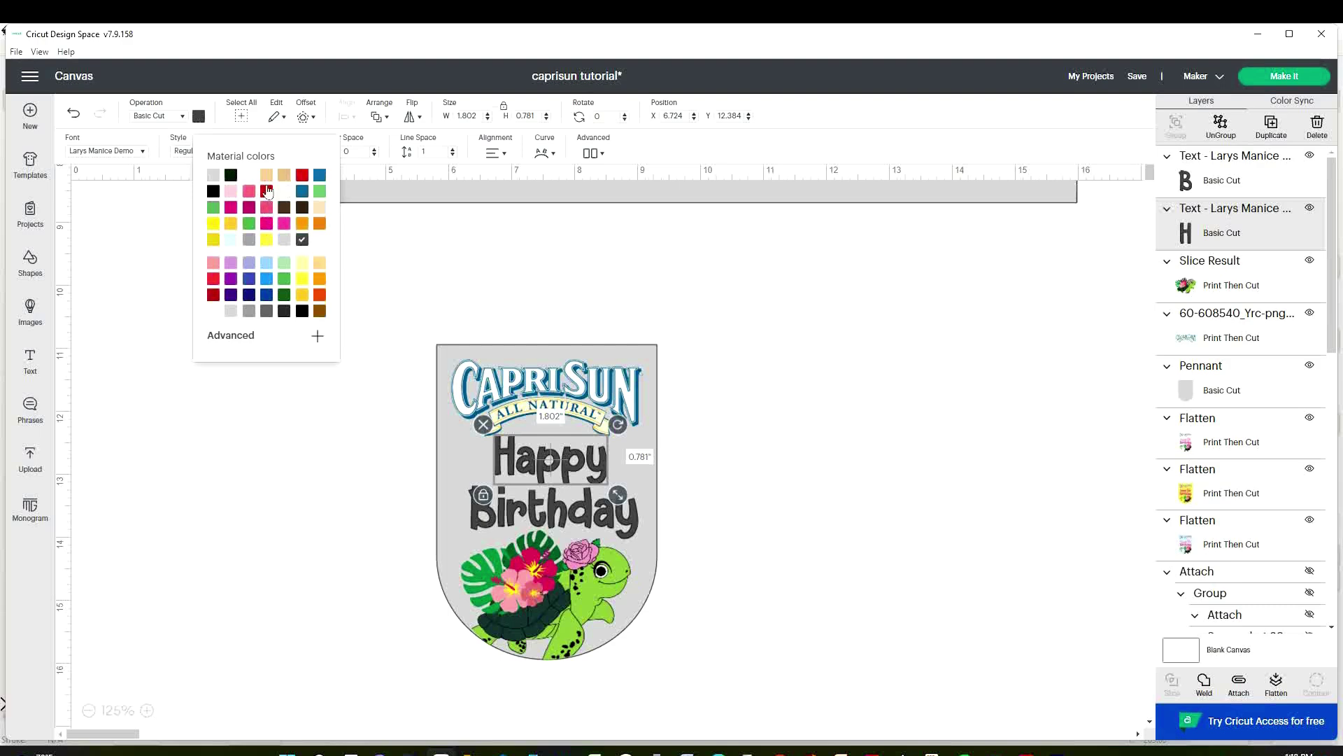
pyautogui.click(267, 223)
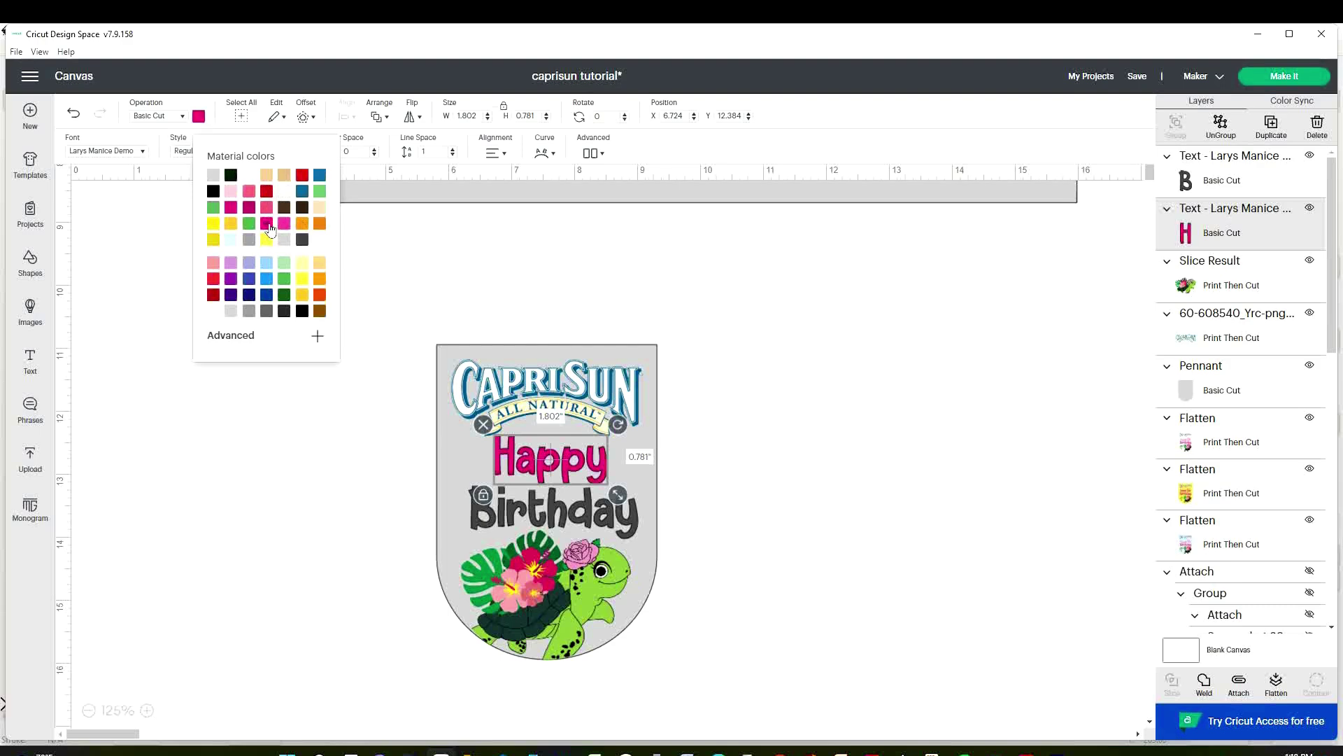
pyautogui.click(560, 516)
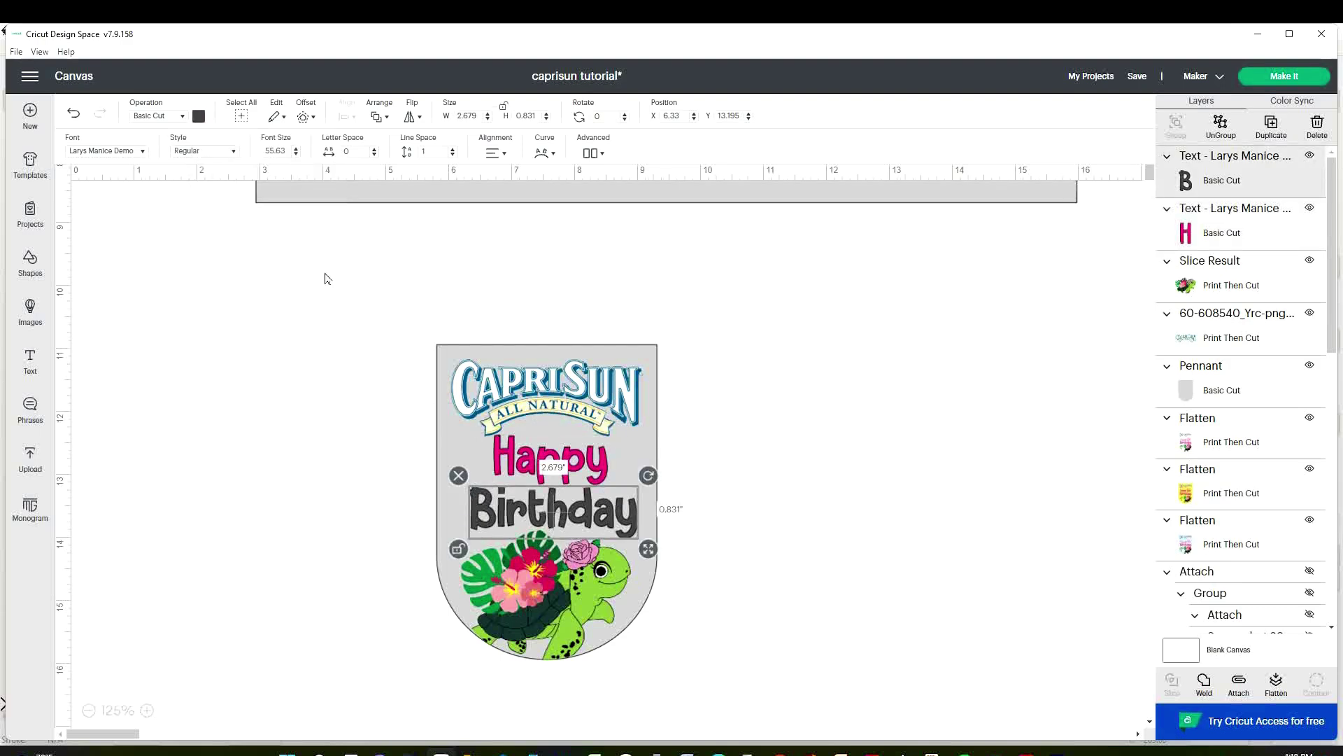
pyautogui.click(200, 116)
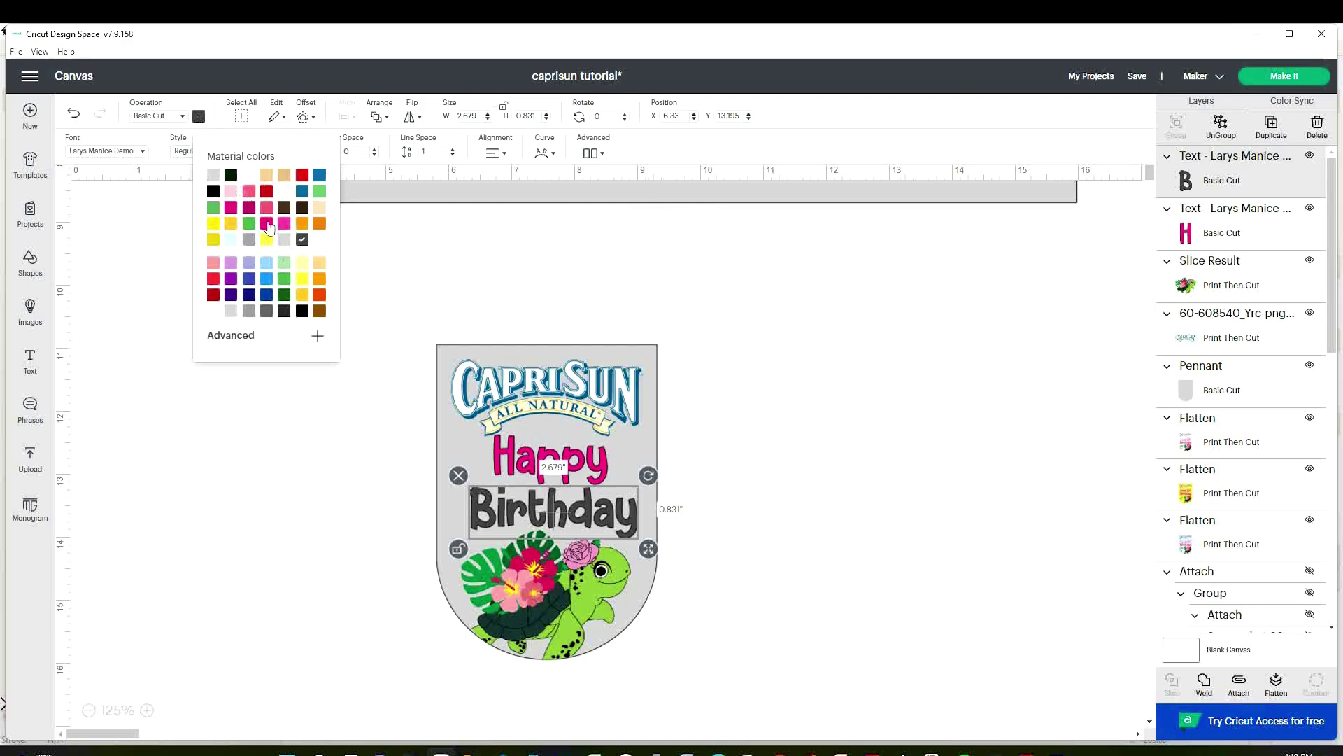
pyautogui.click(267, 224)
pyautogui.click(827, 406)
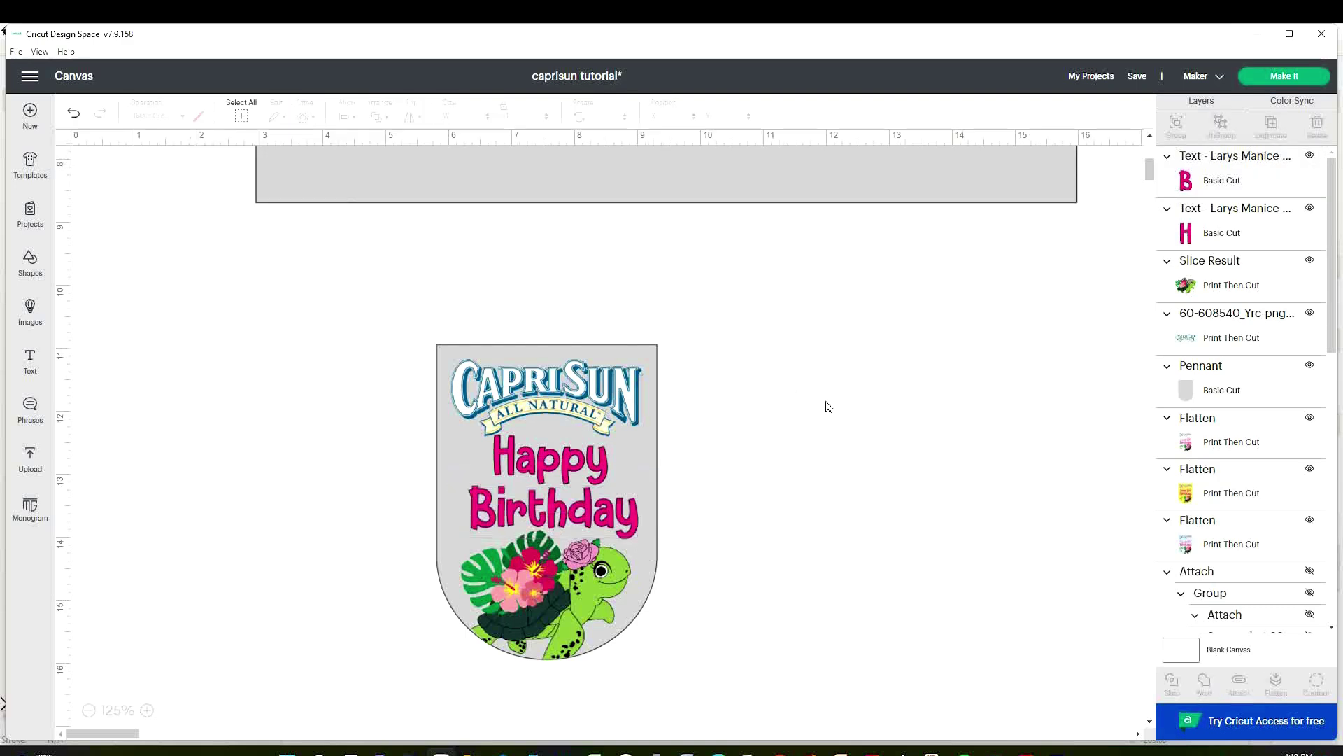
# - Recolor the pennant shape behind the CapriSun logo, birthday text and turtle to white
pyautogui.click(651, 456)
pyautogui.click(199, 116)
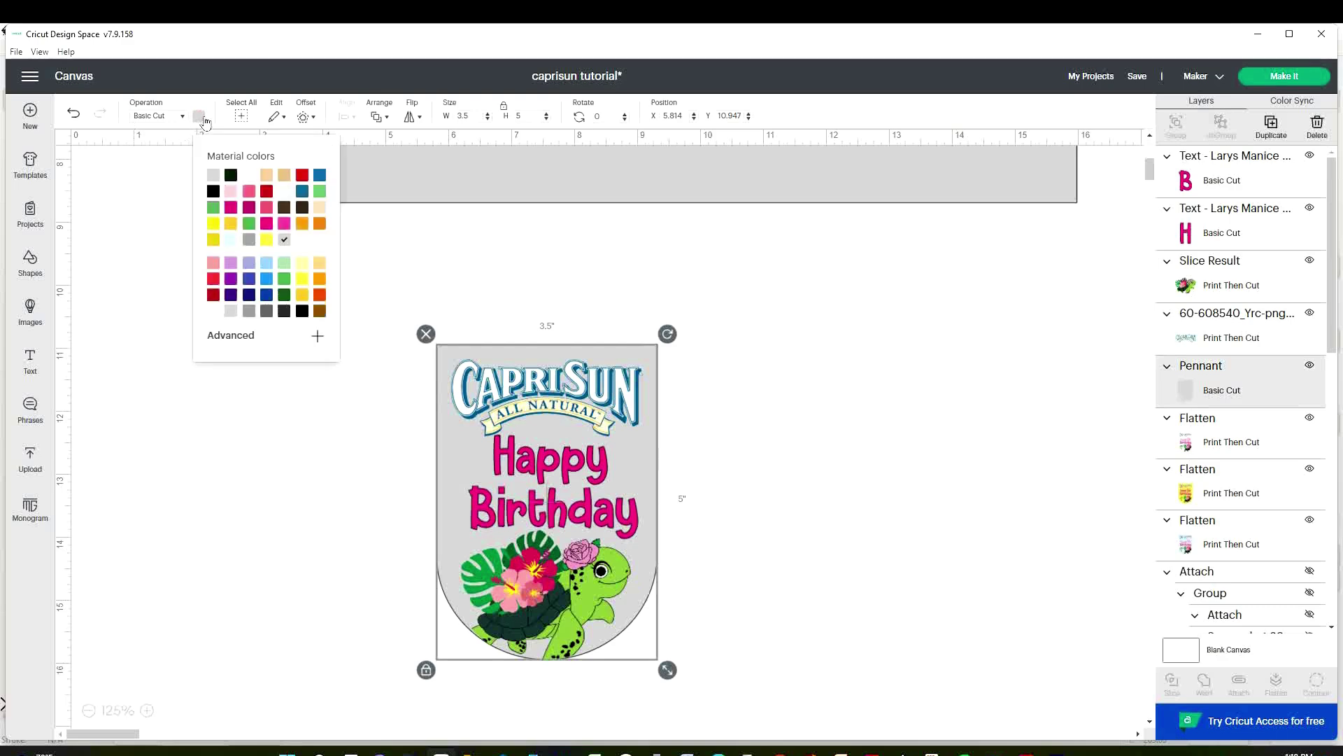
pyautogui.click(249, 175)
pyautogui.click(859, 383)
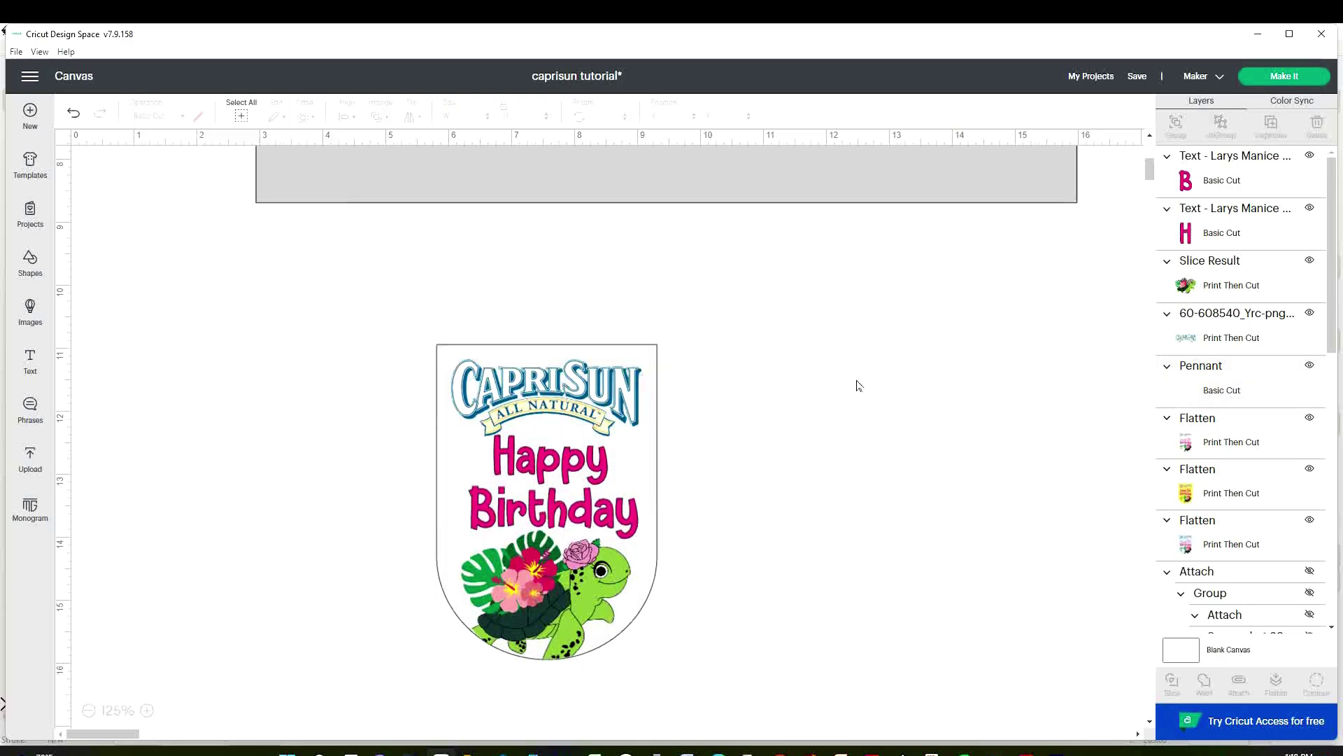
# - Flatten the logo, both texts, turtle and pennant into one printable label and move it up beside the finished labels
pyautogui.moveTo(365, 303); pyautogui.dragTo(740, 697)
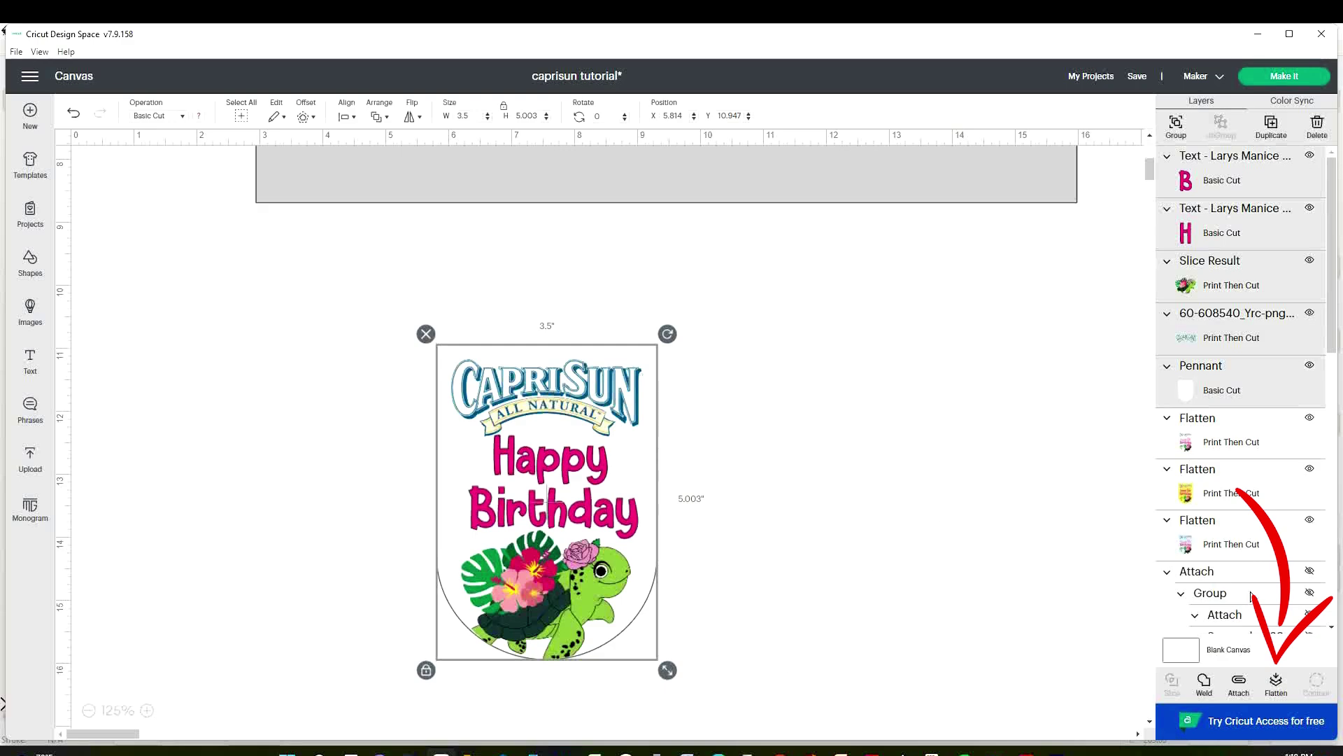
pyautogui.click(1276, 682)
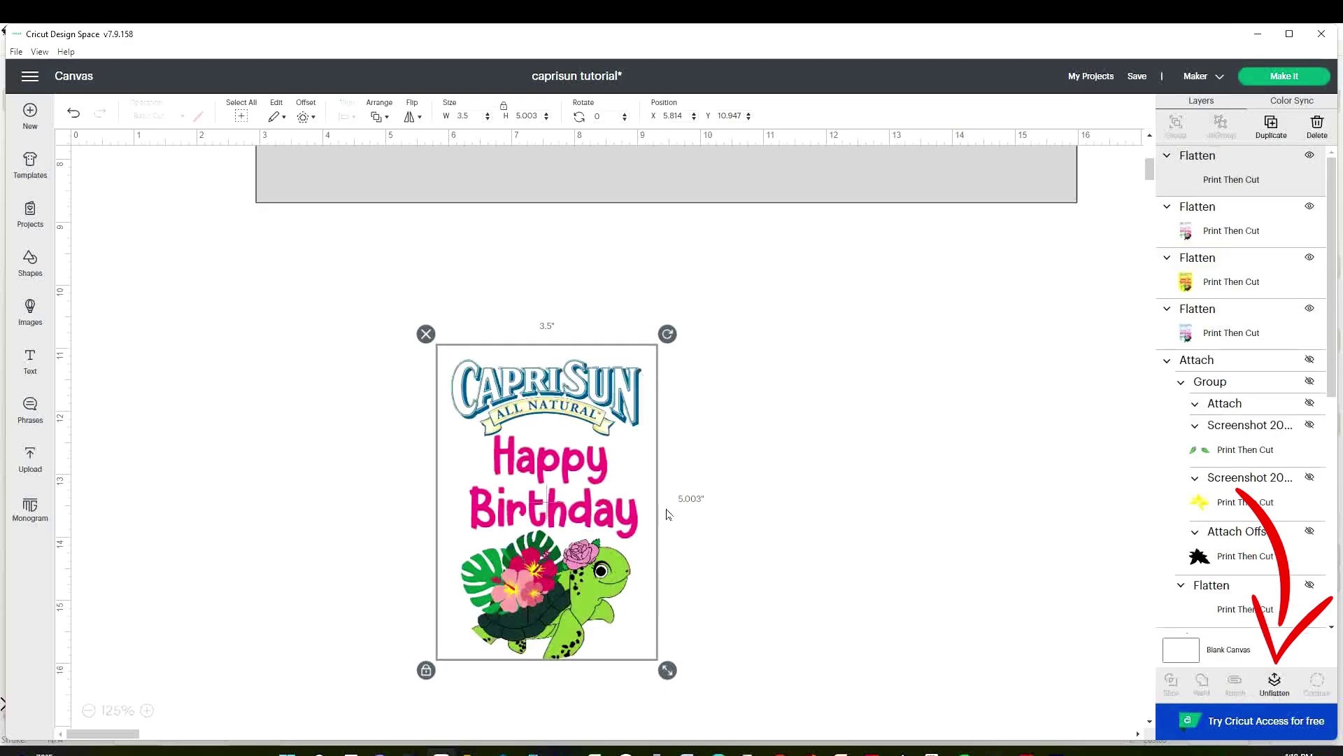
pyautogui.moveTo(667, 514); pyautogui.dragTo(843, 438)
pyautogui.scroll(4, 803, 617)
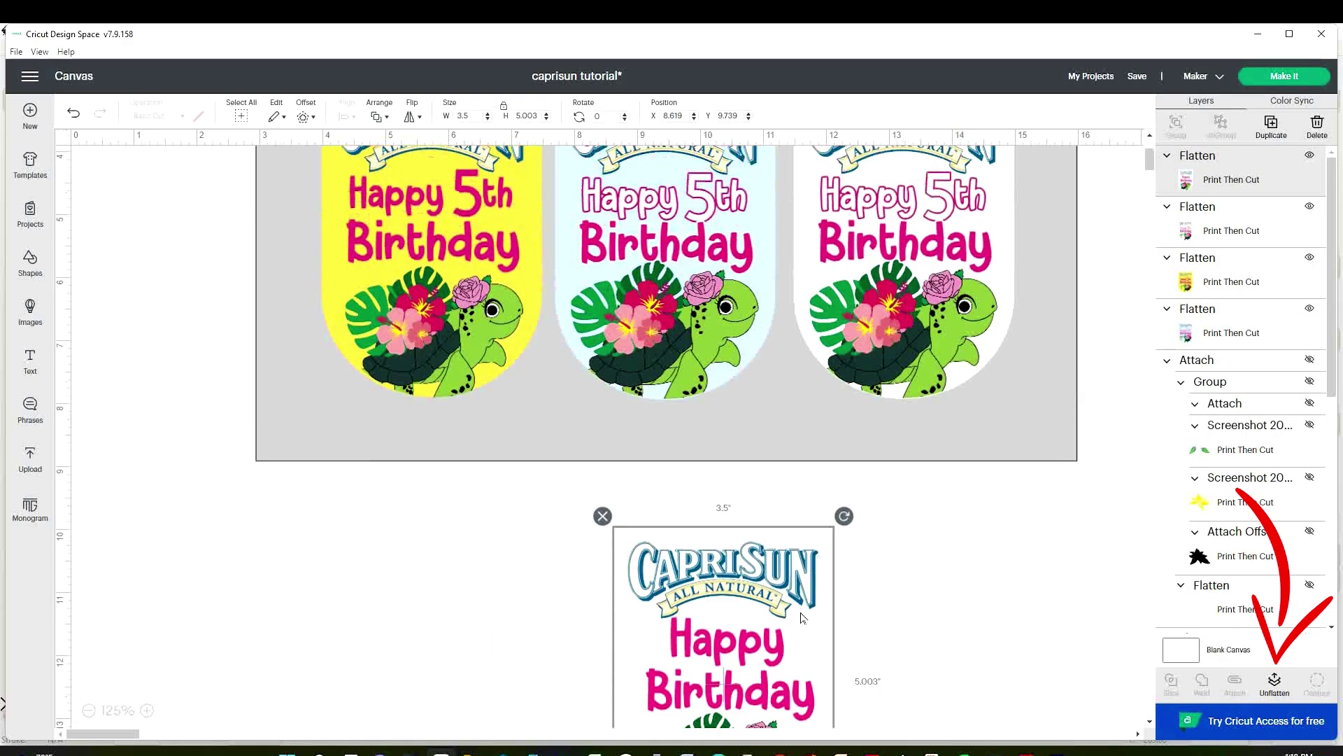
pyautogui.moveTo(802, 618); pyautogui.dragTo(1025, 277)
pyautogui.scroll(3, 929, 617)
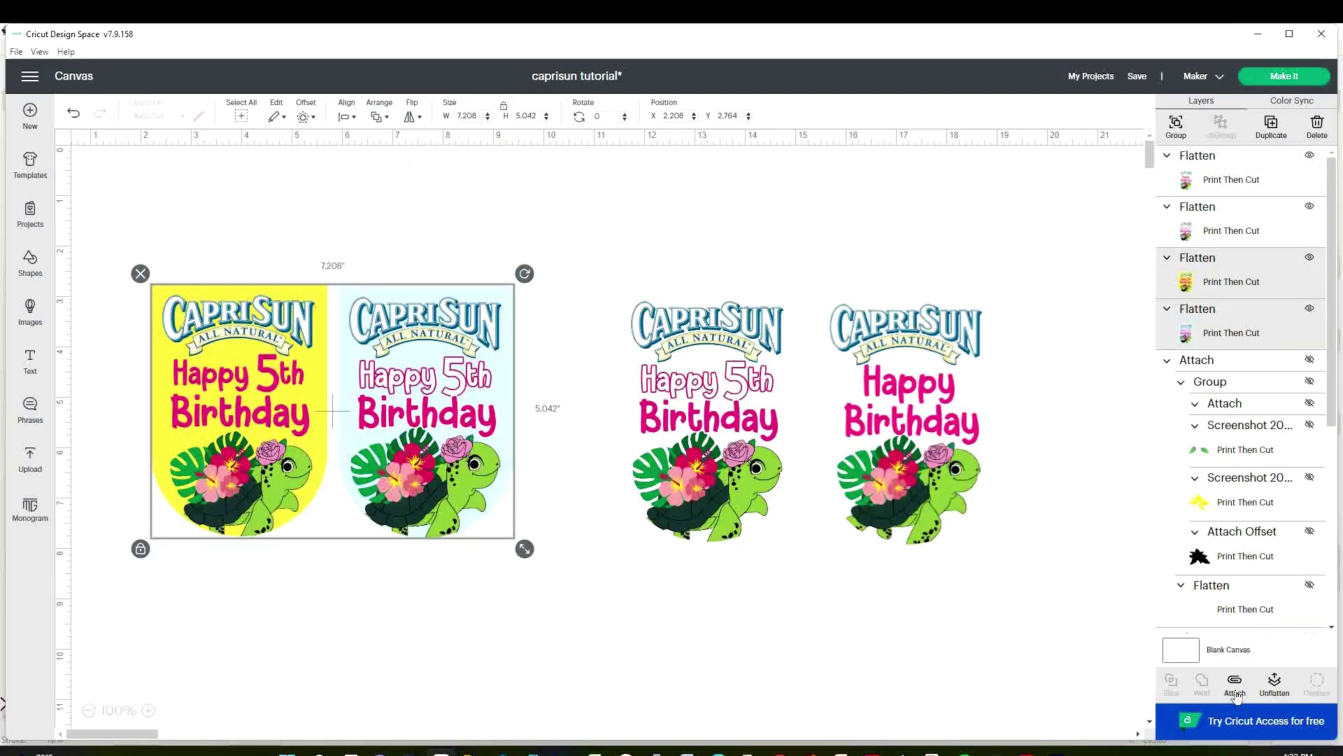
# - Attach the yellow and light-blue labels as one pair and the two white labels as another pair
pyautogui.click(1236, 686)
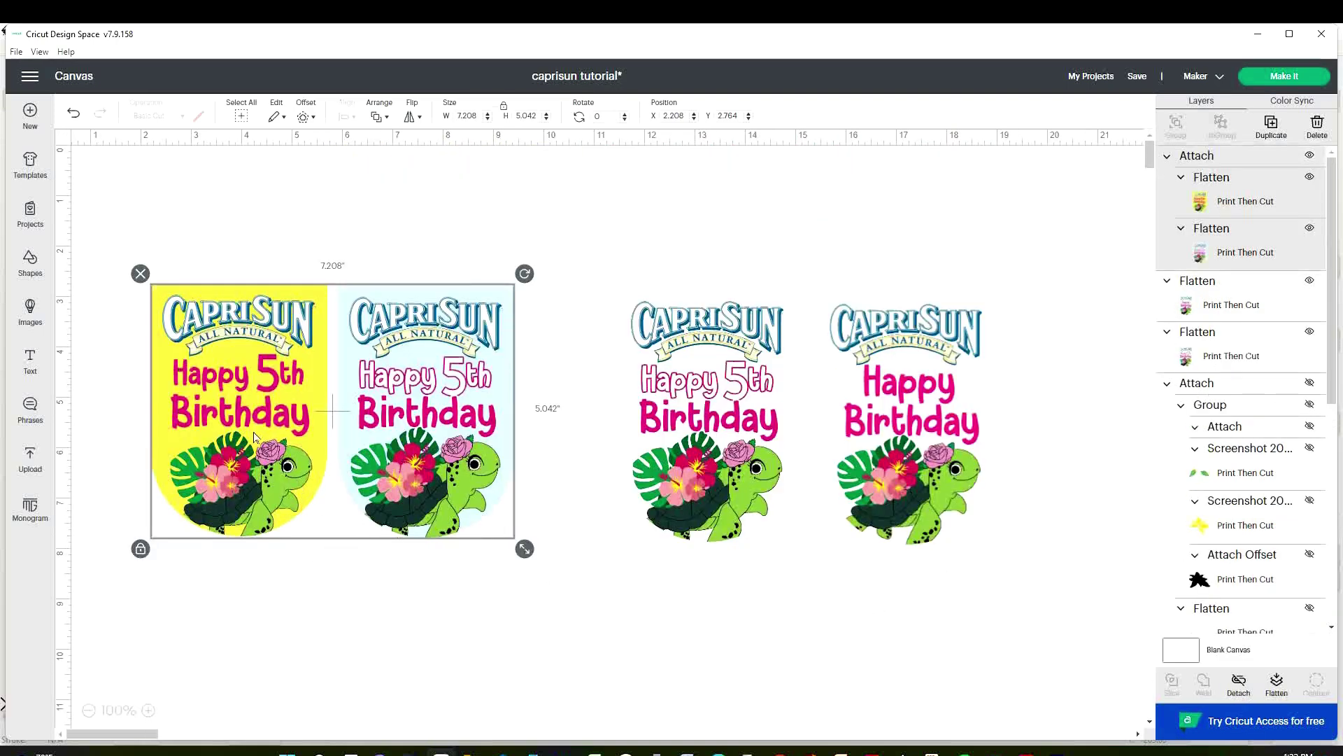
pyautogui.moveTo(255, 437); pyautogui.dragTo(374, 407)
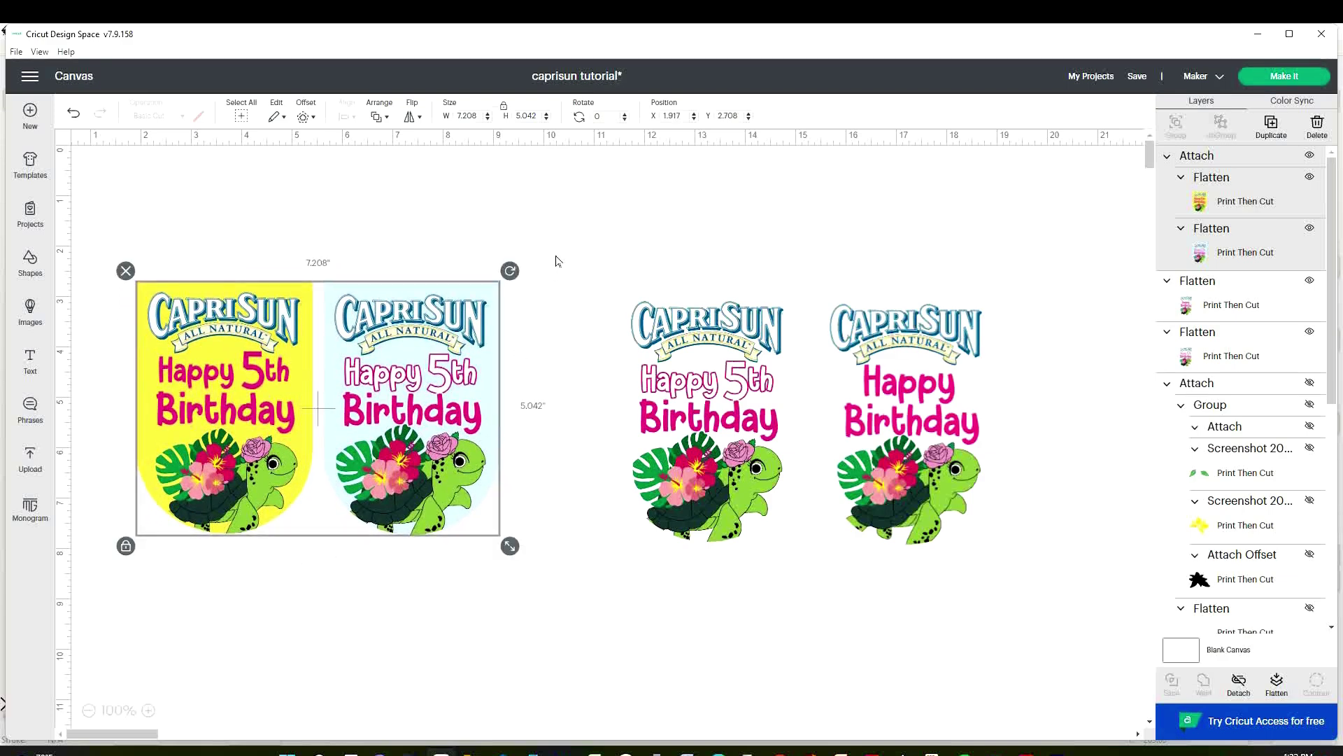
pyautogui.moveTo(558, 261); pyautogui.dragTo(1047, 599)
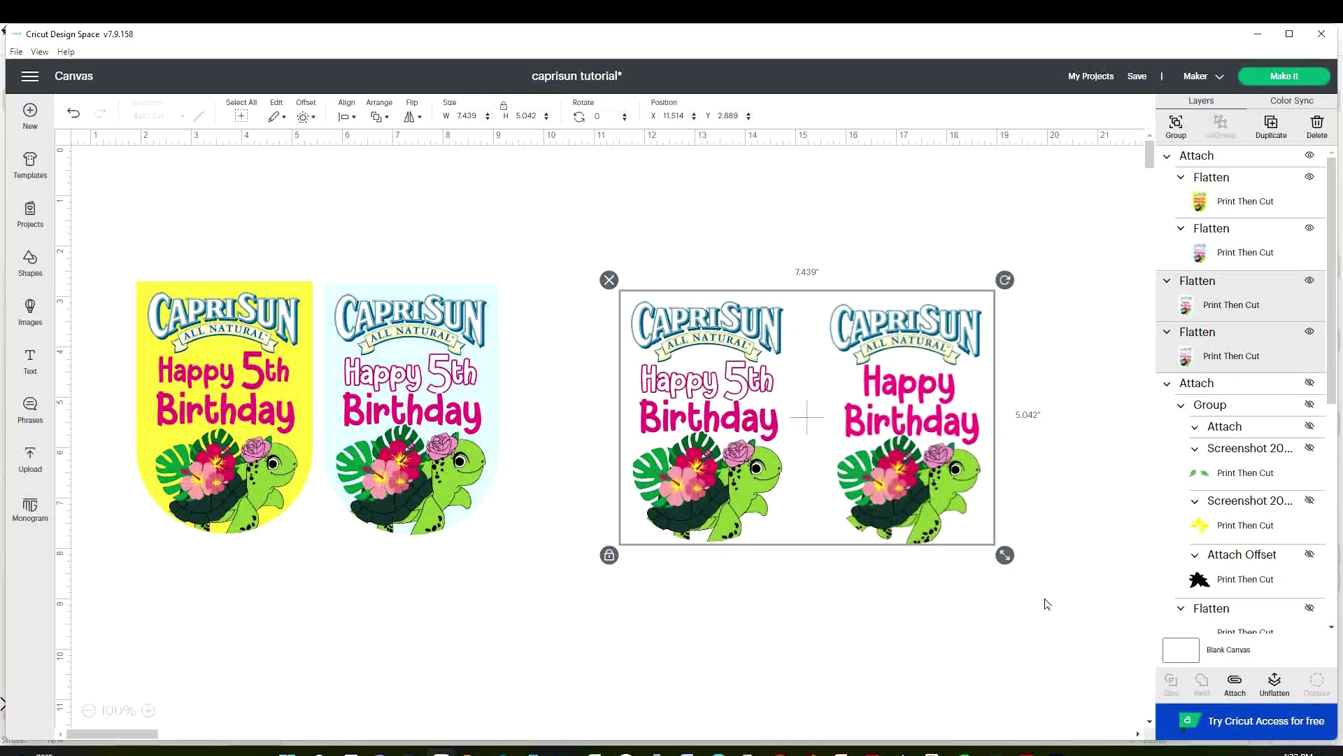
pyautogui.click(1234, 685)
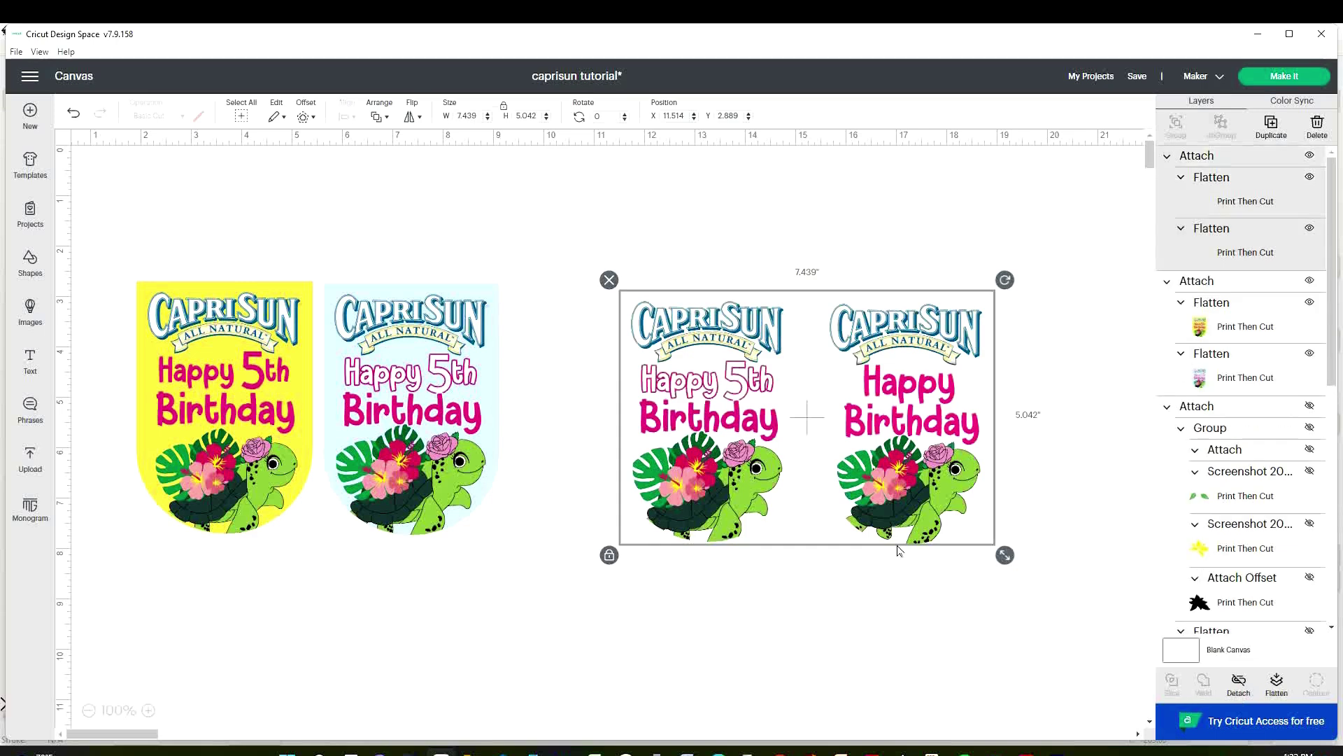
pyautogui.moveTo(925, 509); pyautogui.dragTo(909, 480)
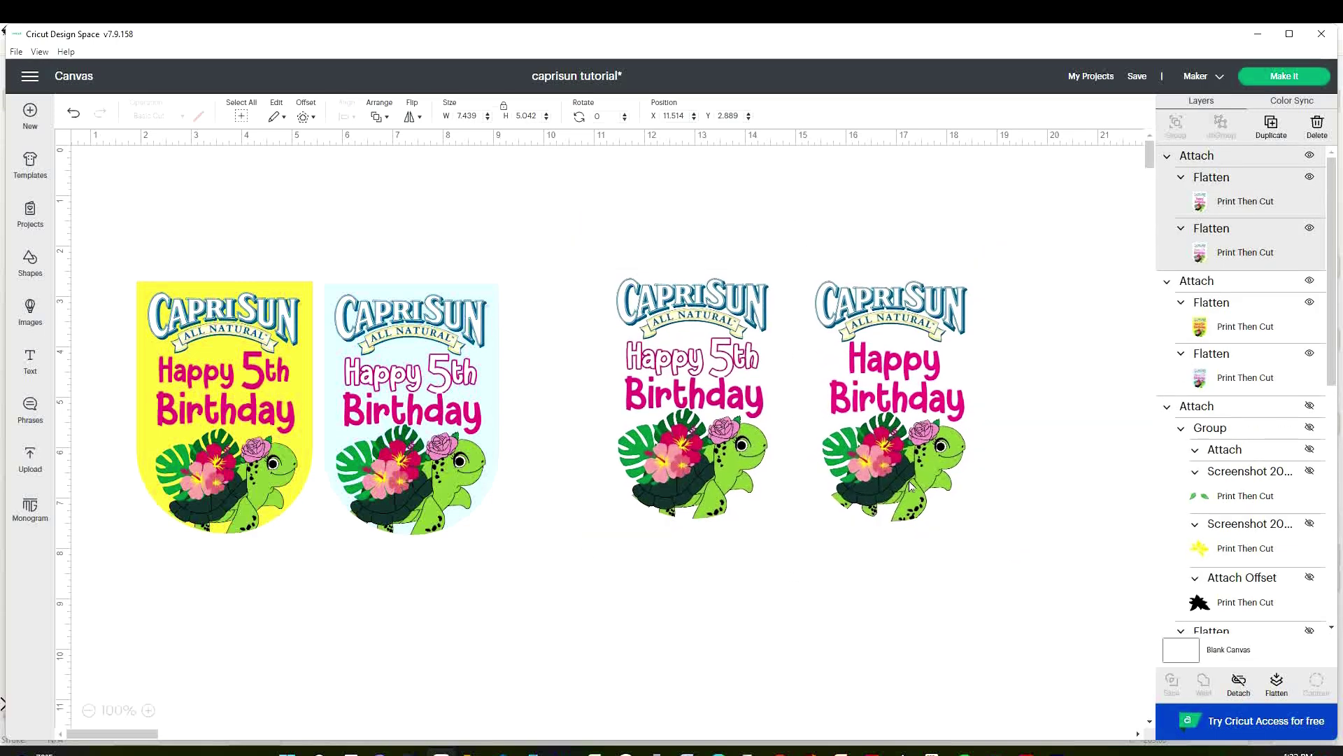
# - Send the first mat to the printer with bleed turned off and the system print dialog turned on
pyautogui.click(1277, 77)
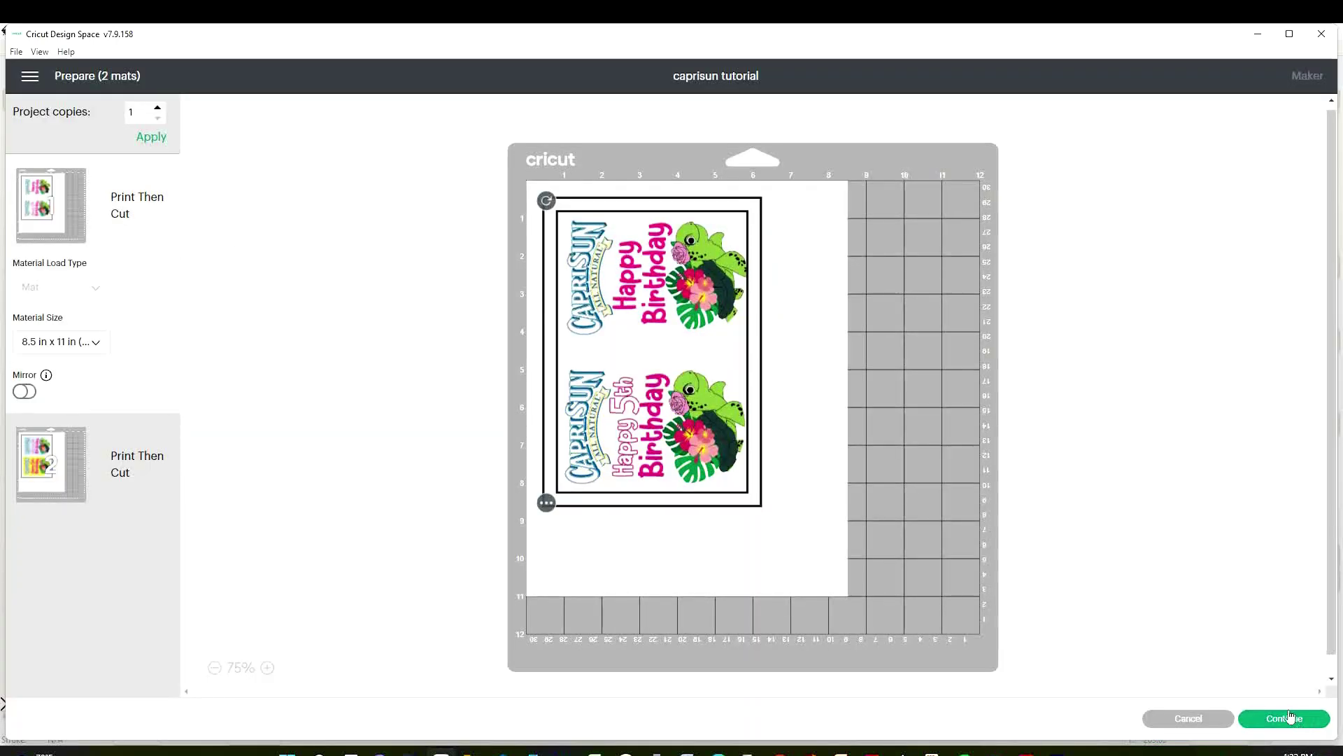
pyautogui.click(1289, 719)
pyautogui.click(279, 236)
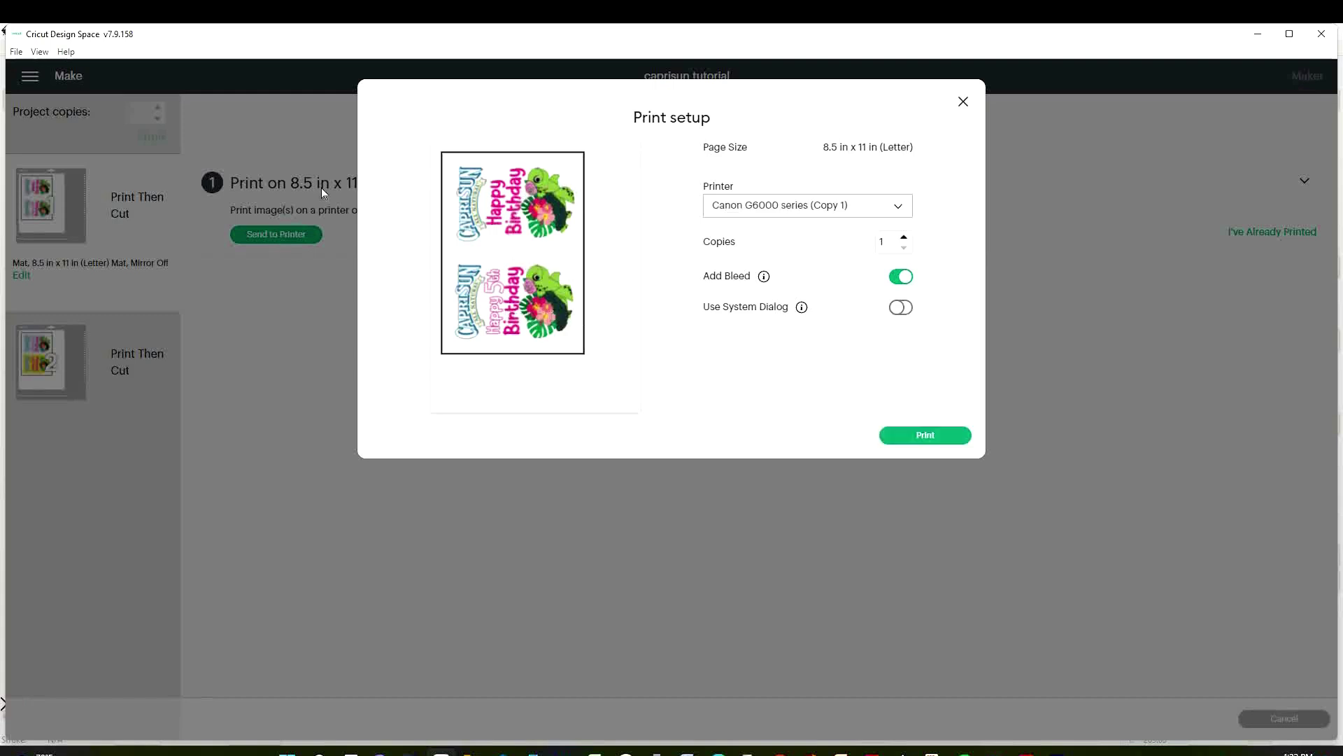
pyautogui.click(898, 278)
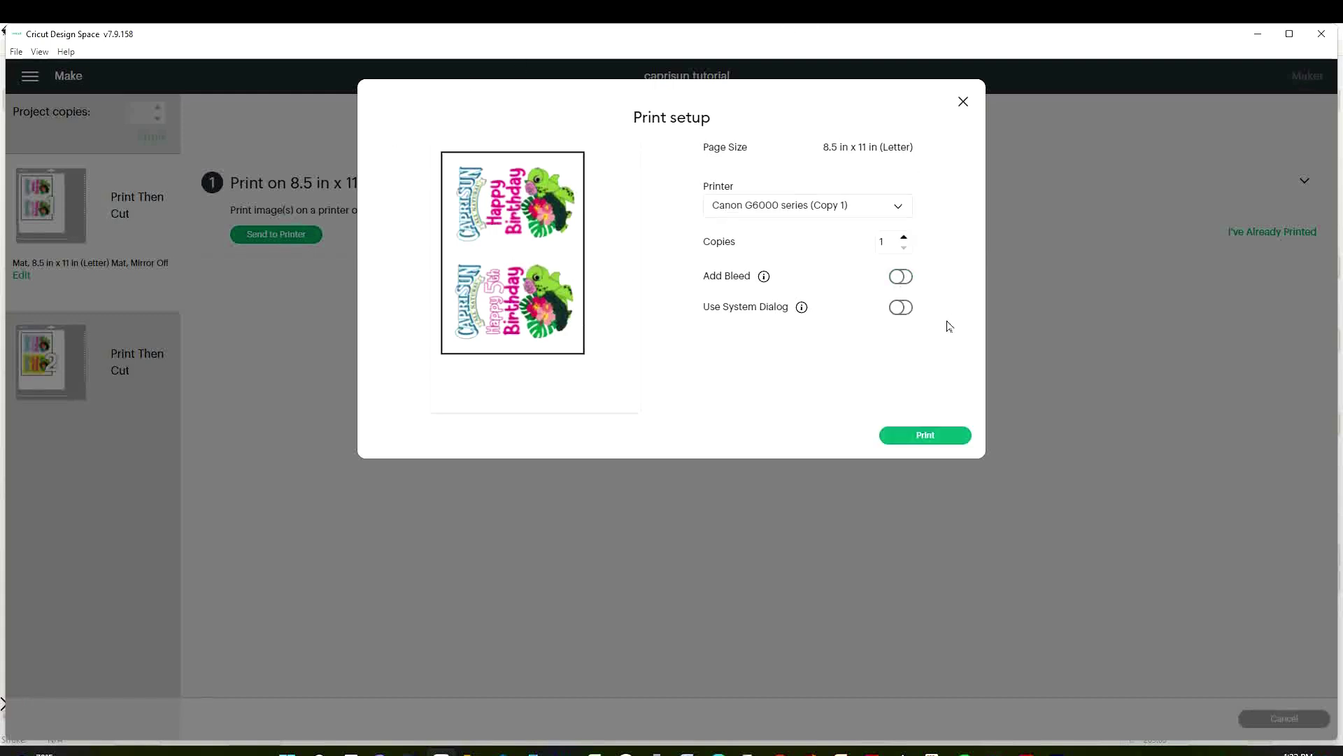
pyautogui.click(898, 309)
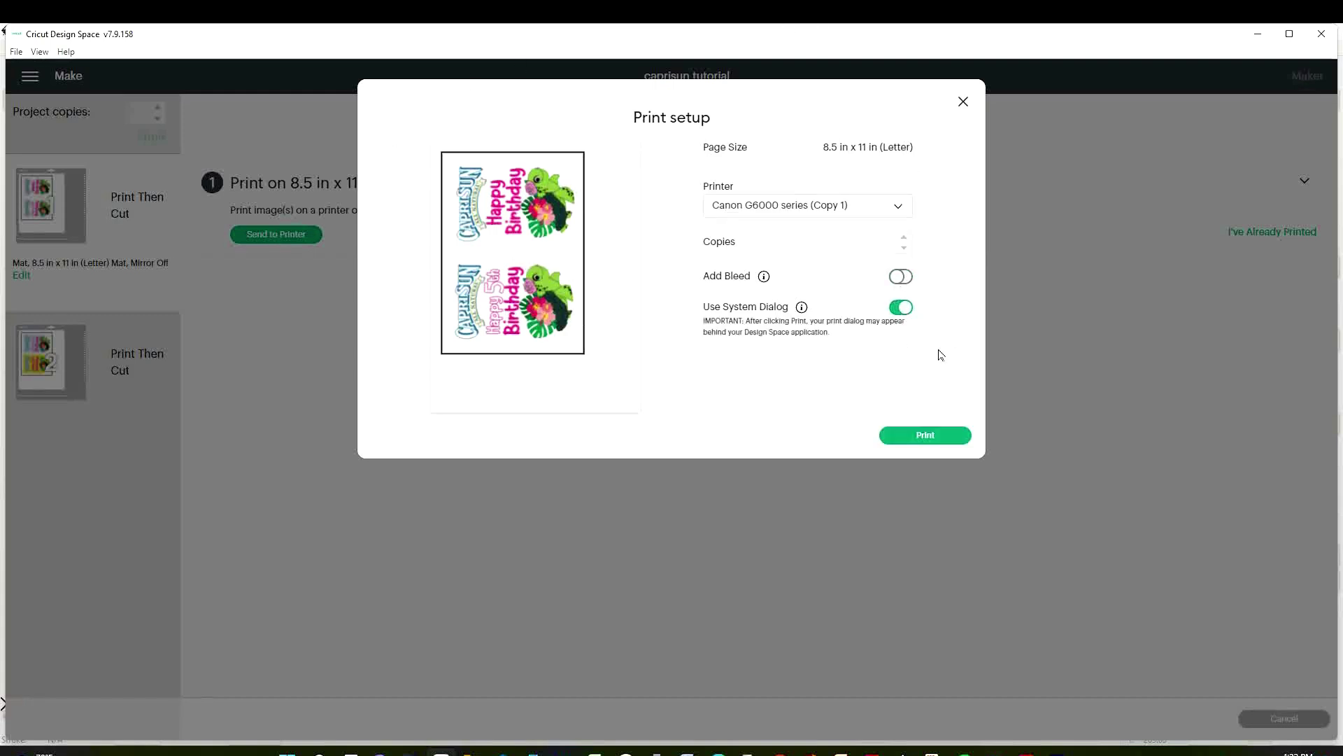
pyautogui.click(928, 441)
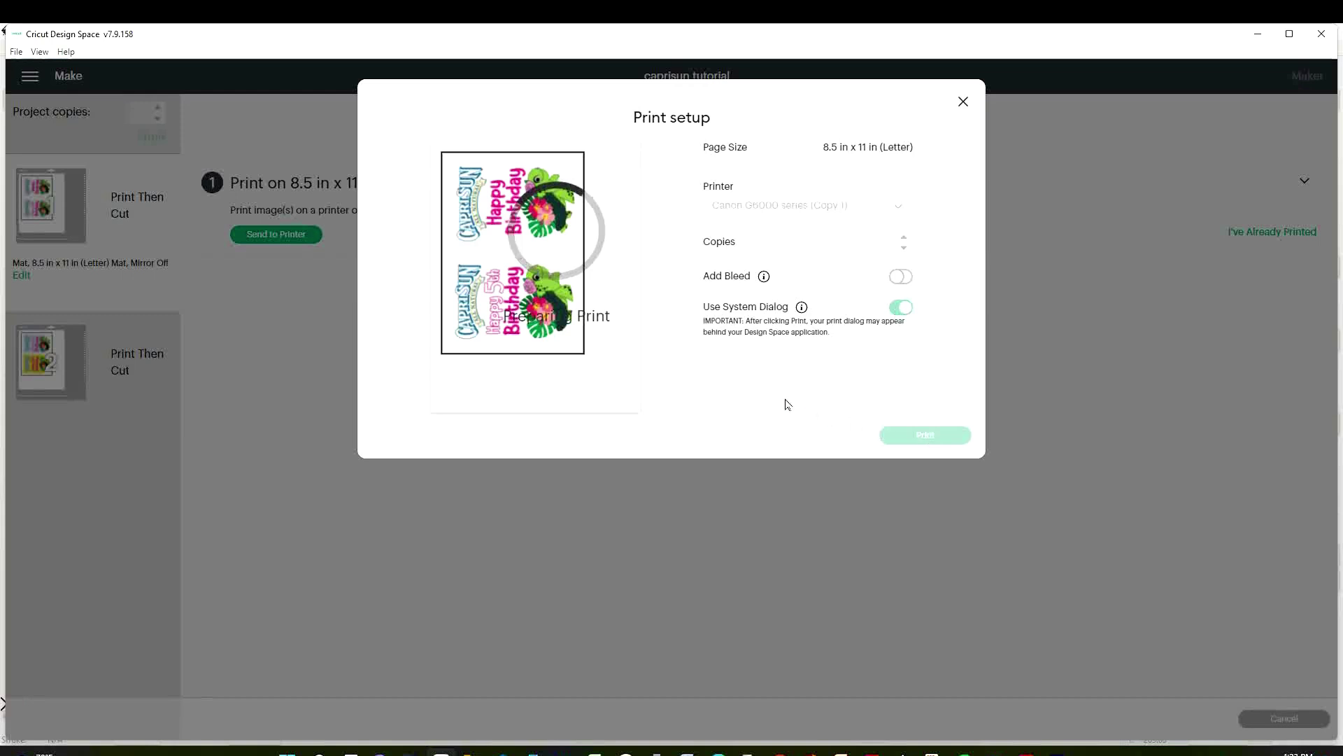
# - Select the Canon G6000 series printer and confirm its printing preferences with Photo Paper Plus Glossy II as the media type
pyautogui.moveTo(276, 49); pyautogui.dragTo(663, 154)
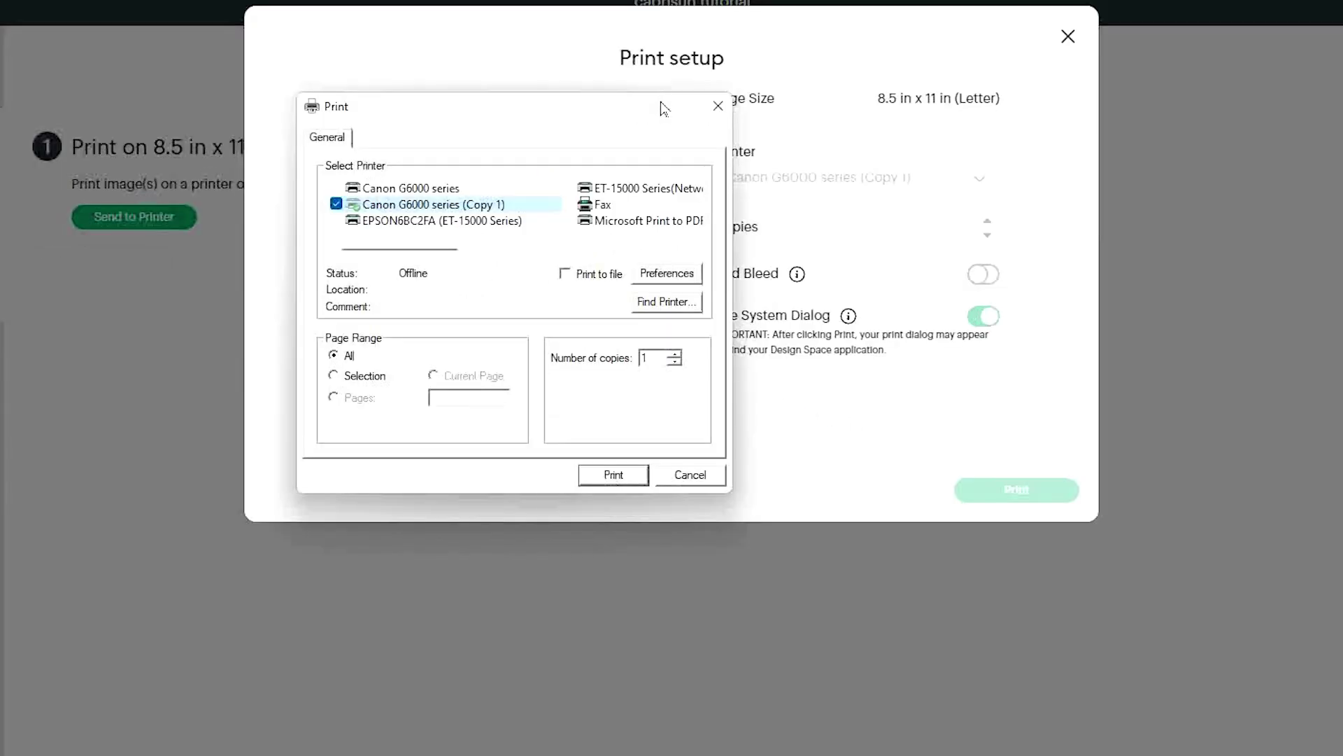
pyautogui.click(440, 190)
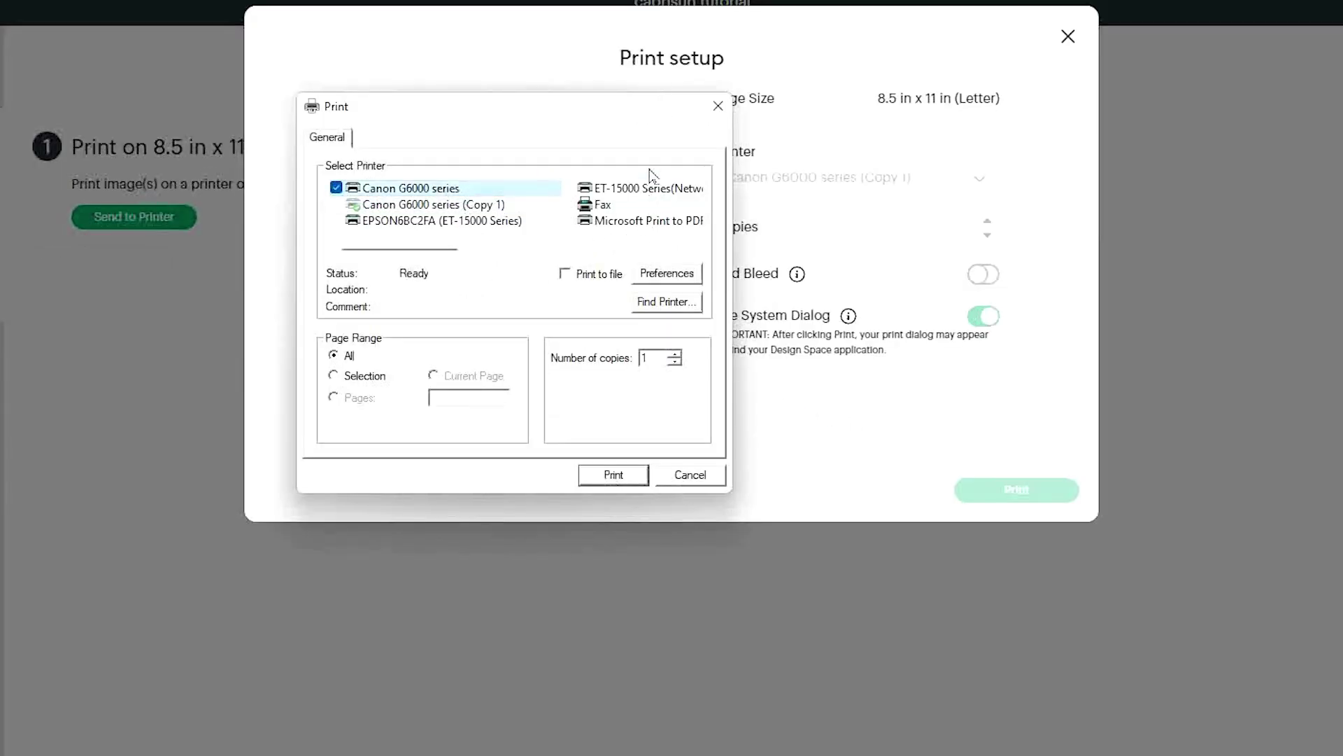
pyautogui.click(675, 275)
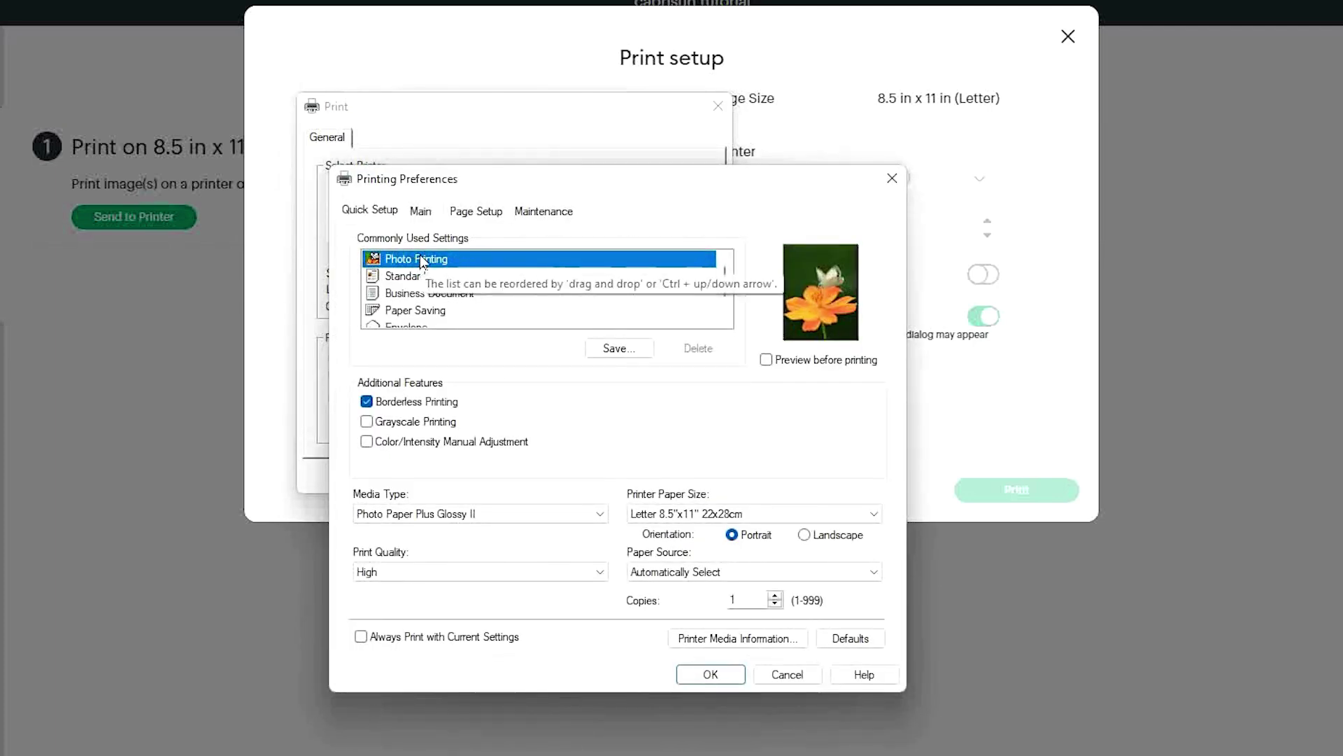
pyautogui.click(546, 514)
pyautogui.click(545, 502)
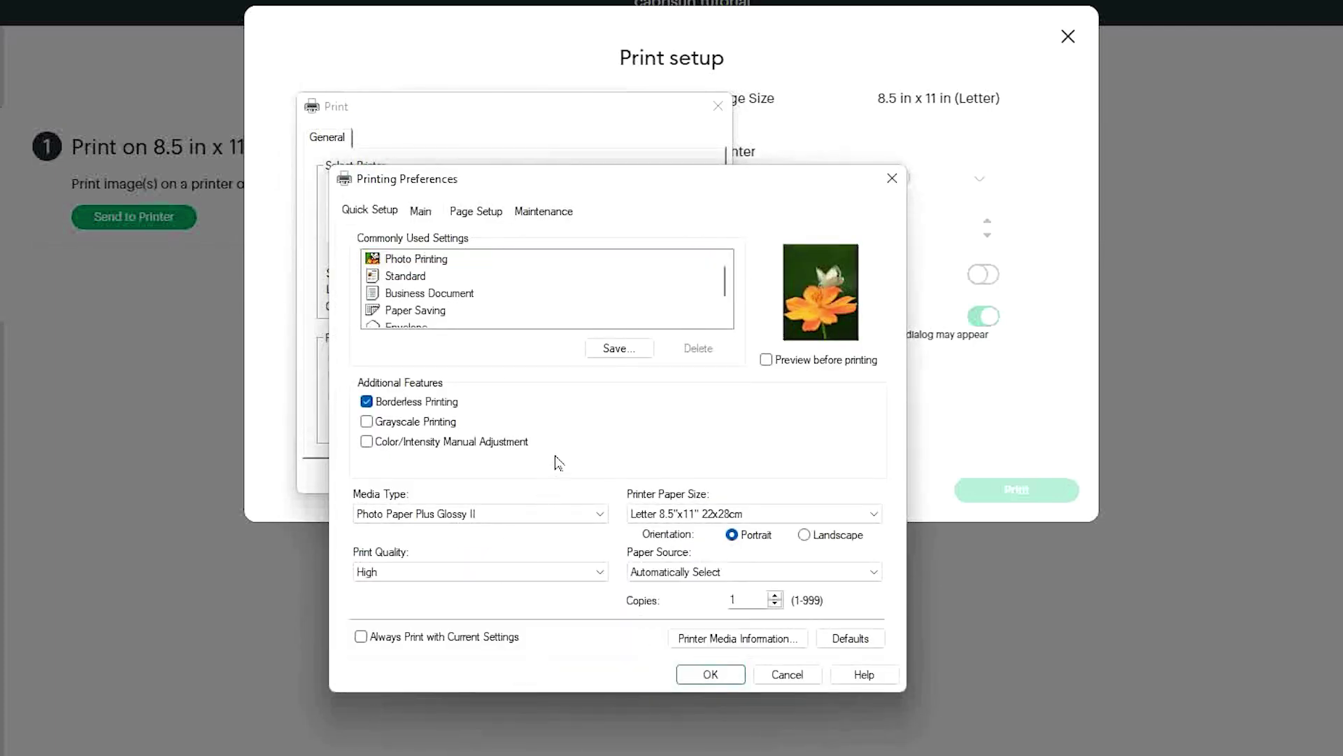
pyautogui.click(578, 516)
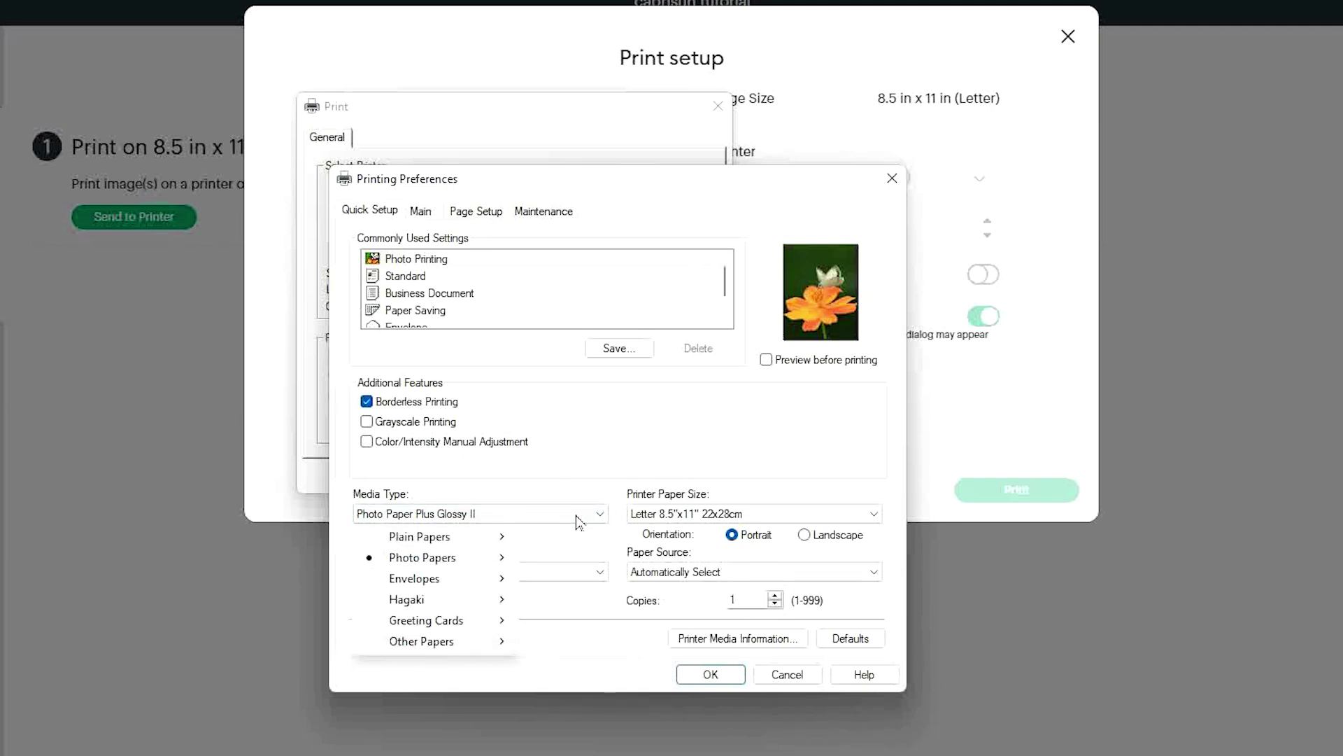
pyautogui.moveTo(507, 558)
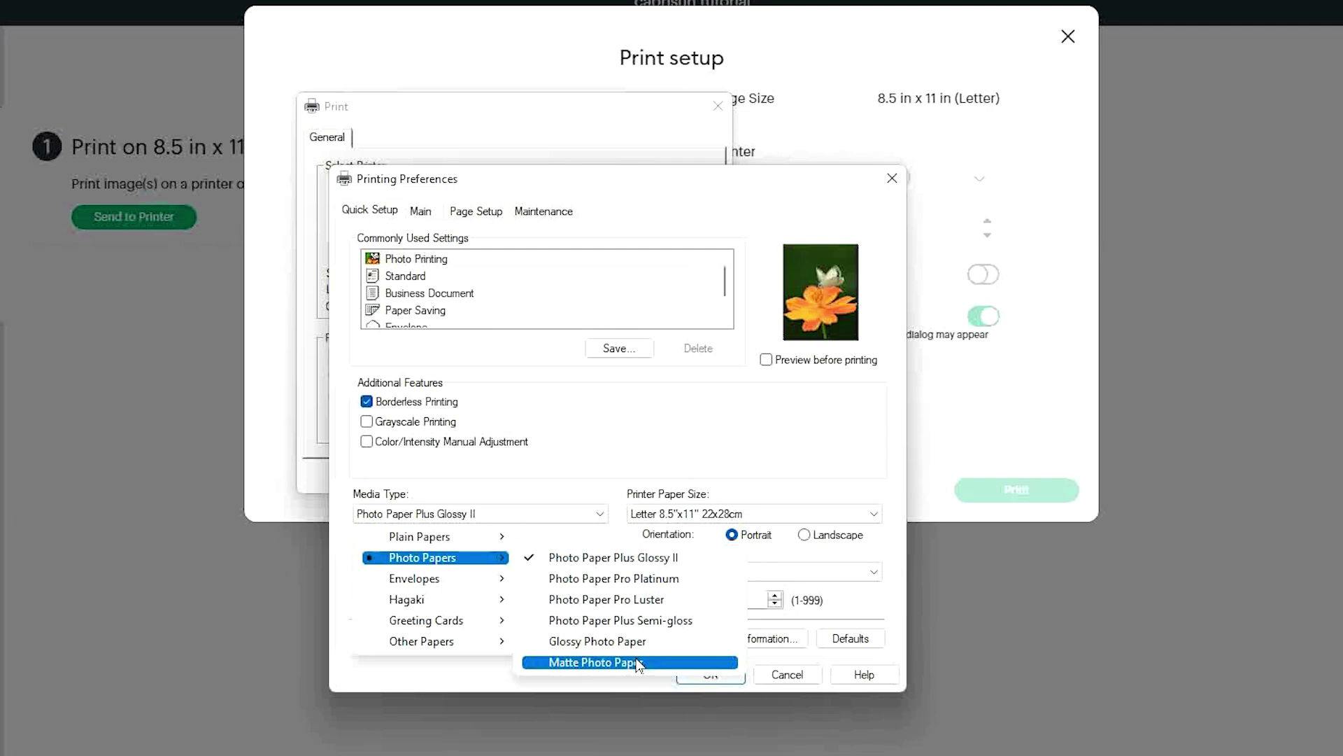
pyautogui.click(645, 565)
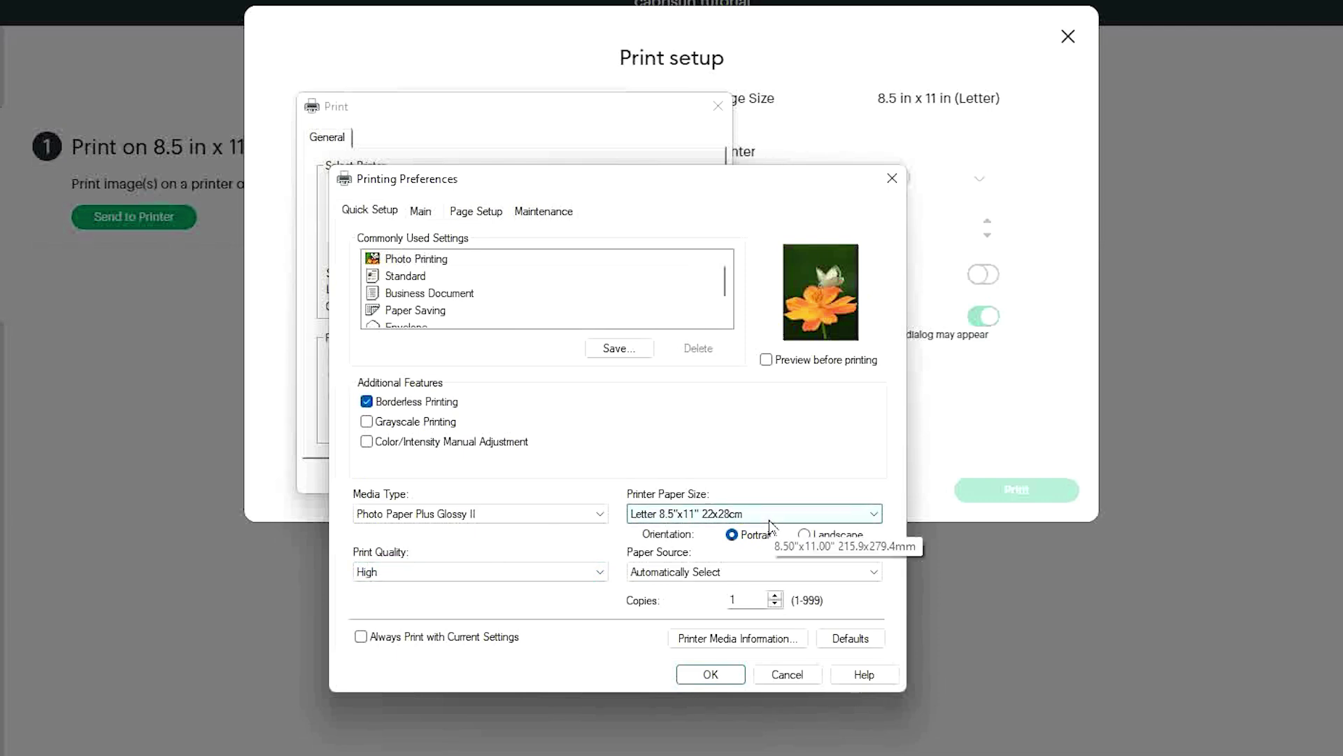
pyautogui.click(711, 674)
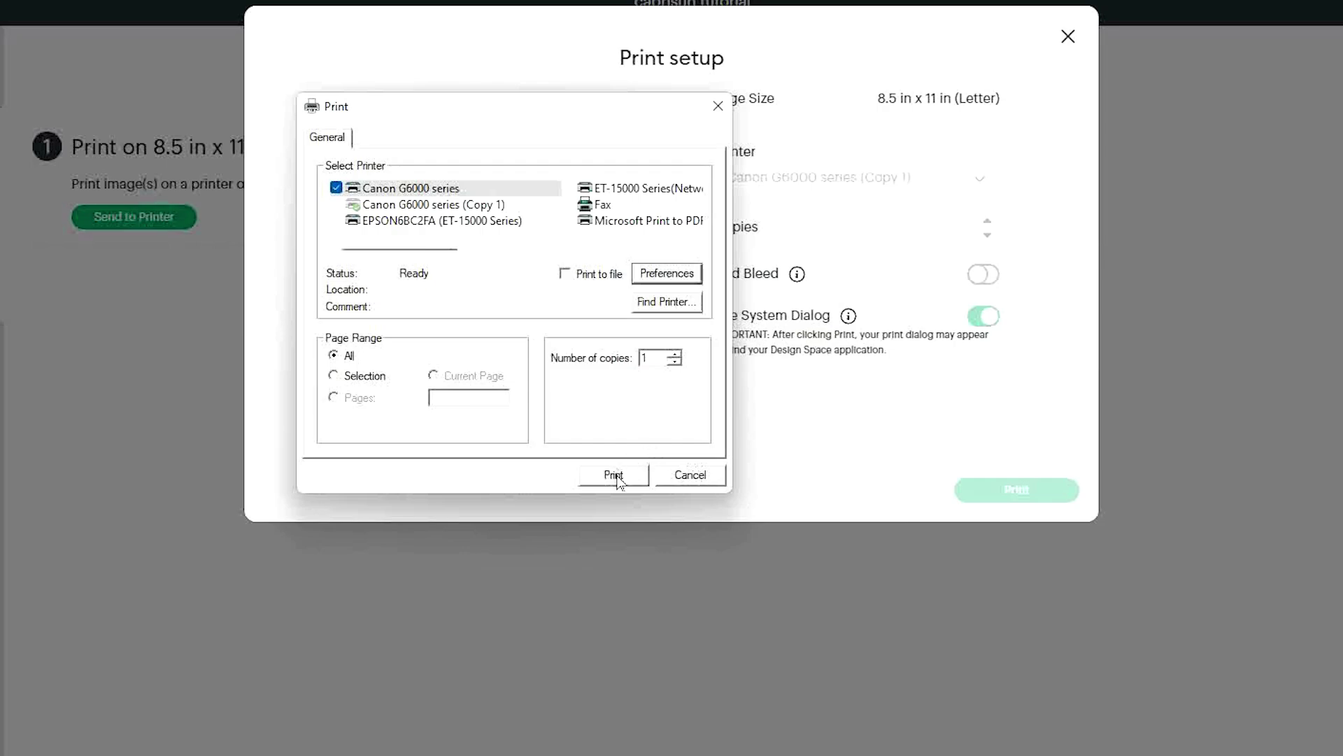